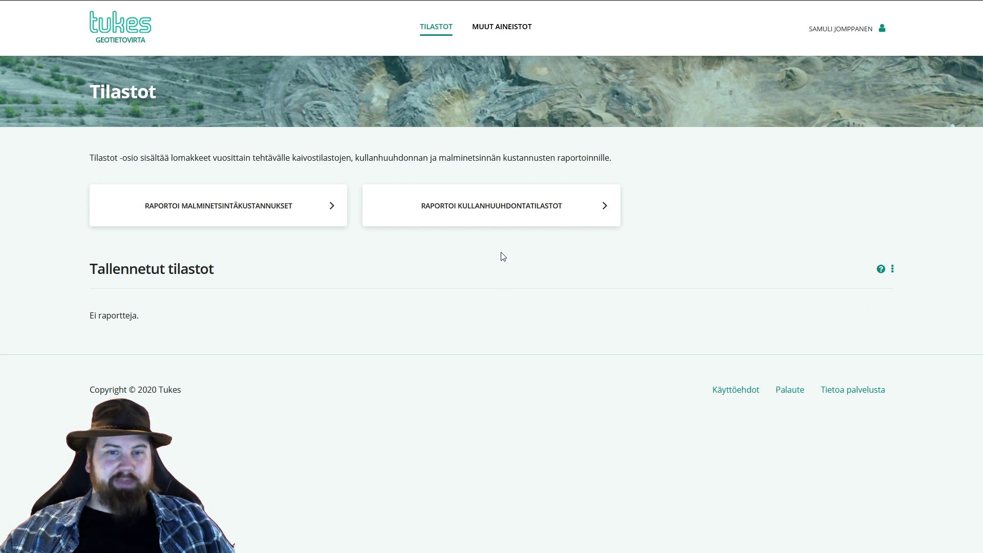
- Open the RAPORTOI KULLANHUUHDONTATILASTOT report form from the Tilastot page
click(512, 211)
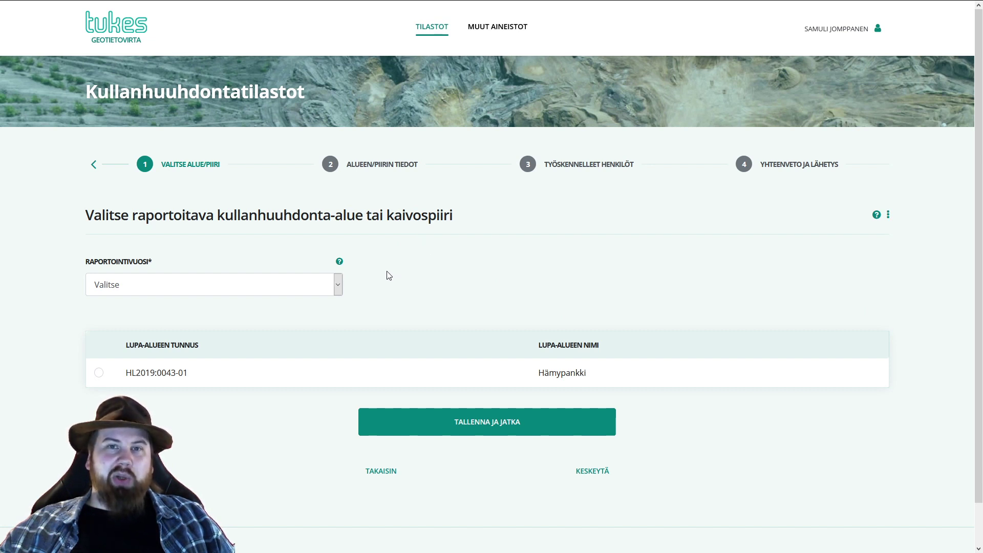
click(329, 294)
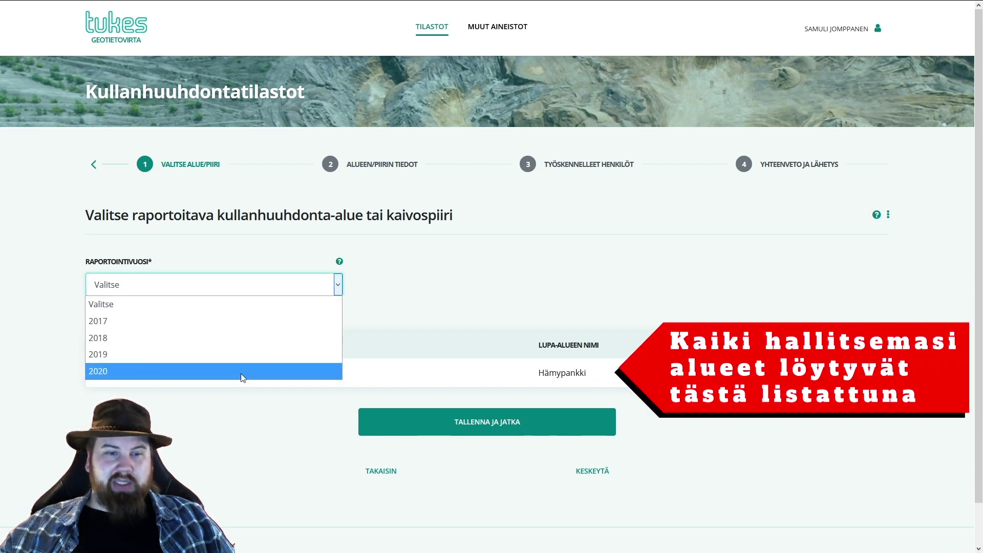
click(243, 371)
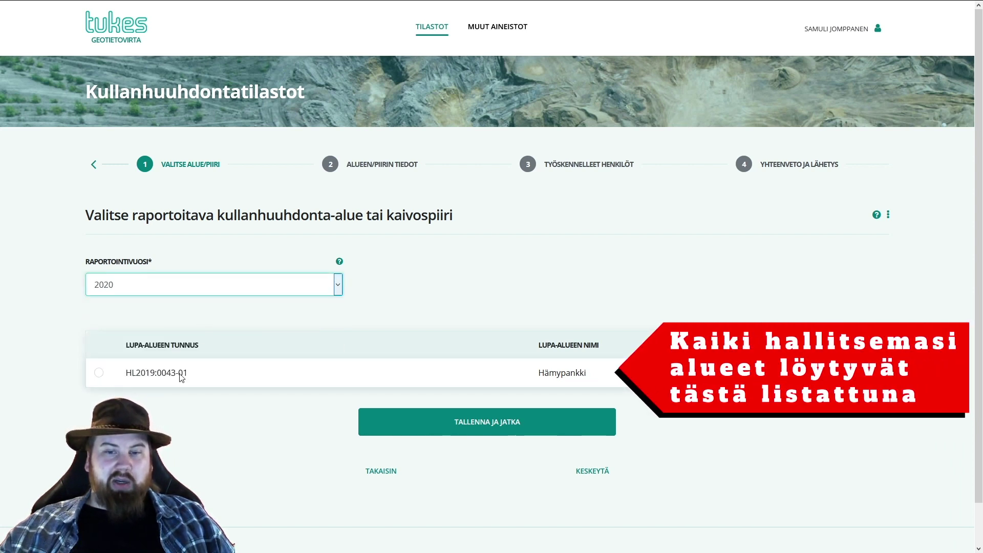
click(96, 376)
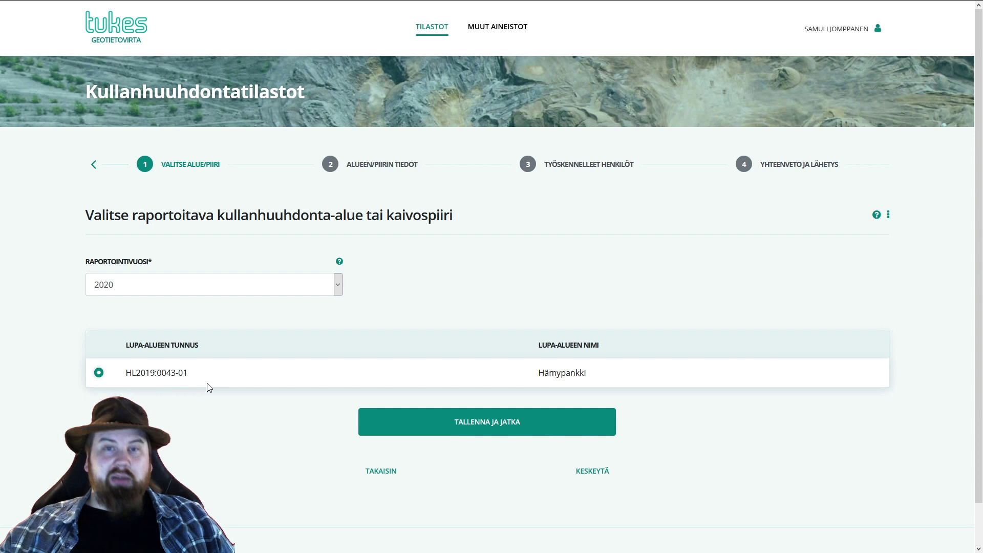
click(490, 432)
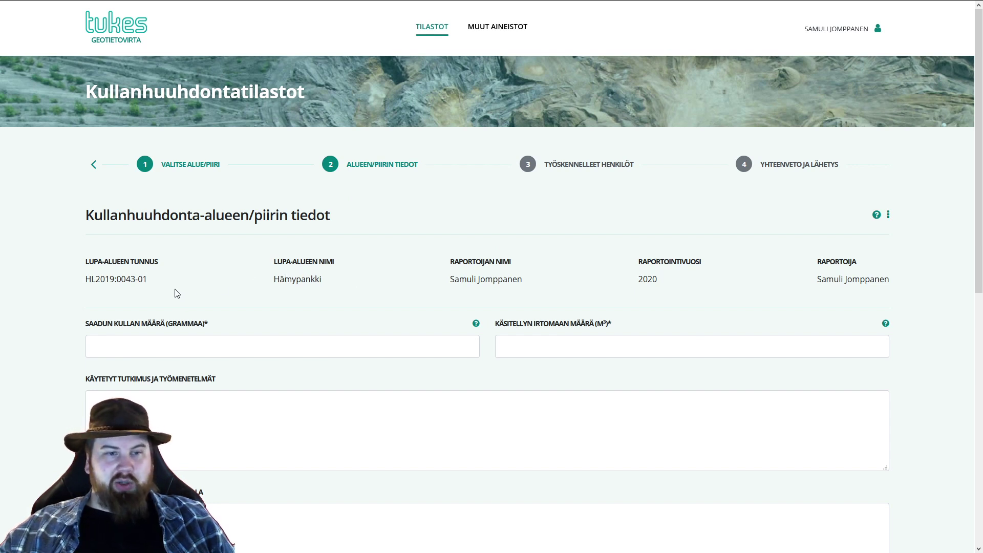
- Enter 20 grams of gold obtained and 20 m³ of processed loose soil
scroll(54, 315, down, 1)
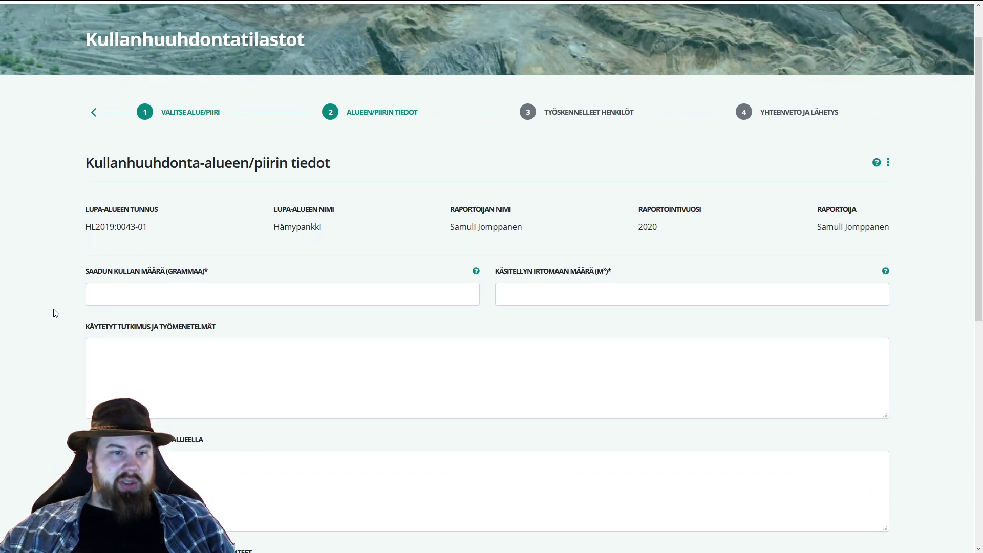
scroll(51, 286, down, 1)
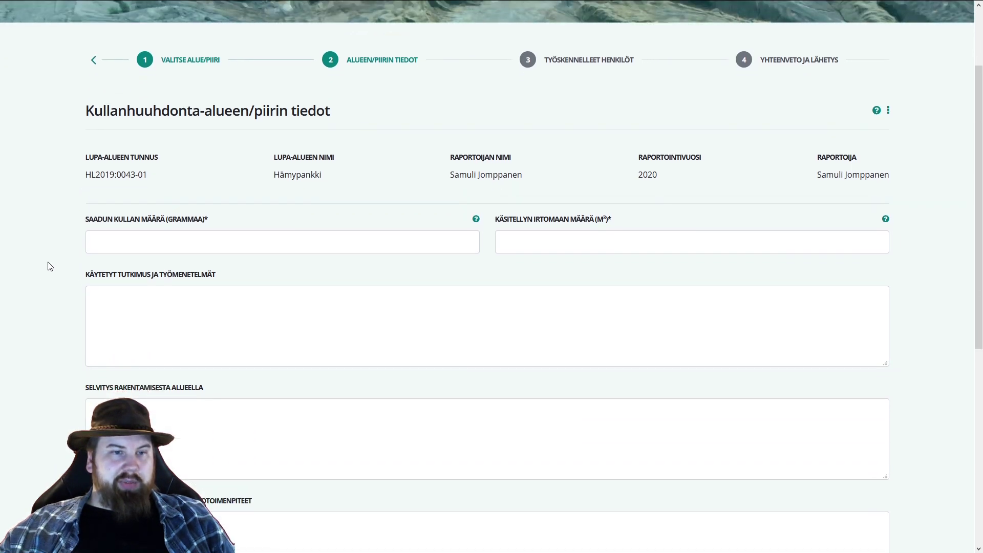
click(190, 242)
text(20)
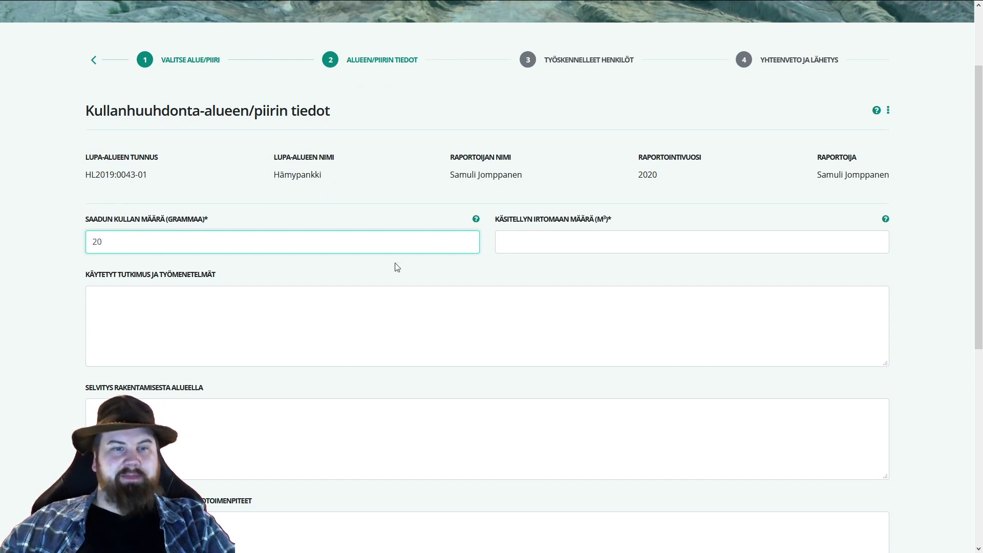
click(333, 223)
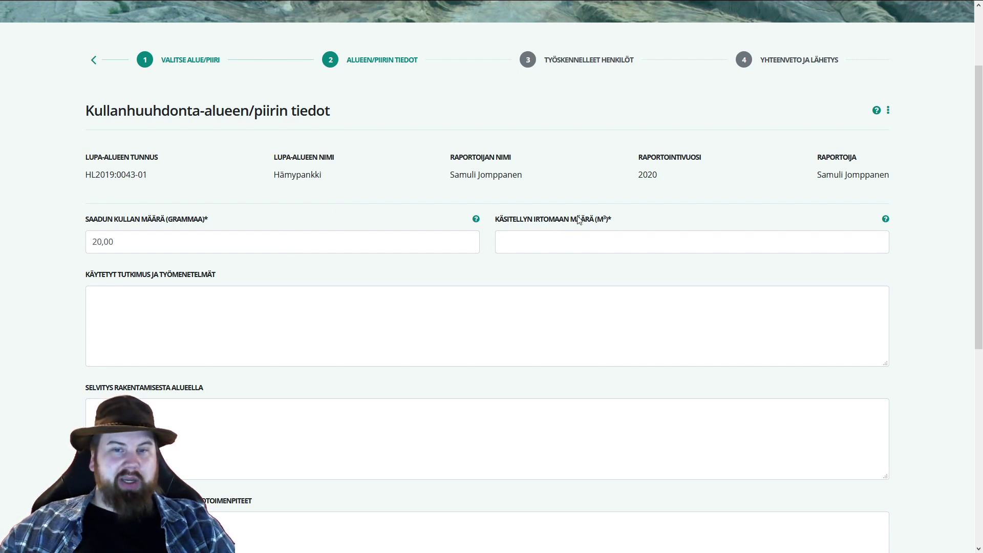
click(606, 235)
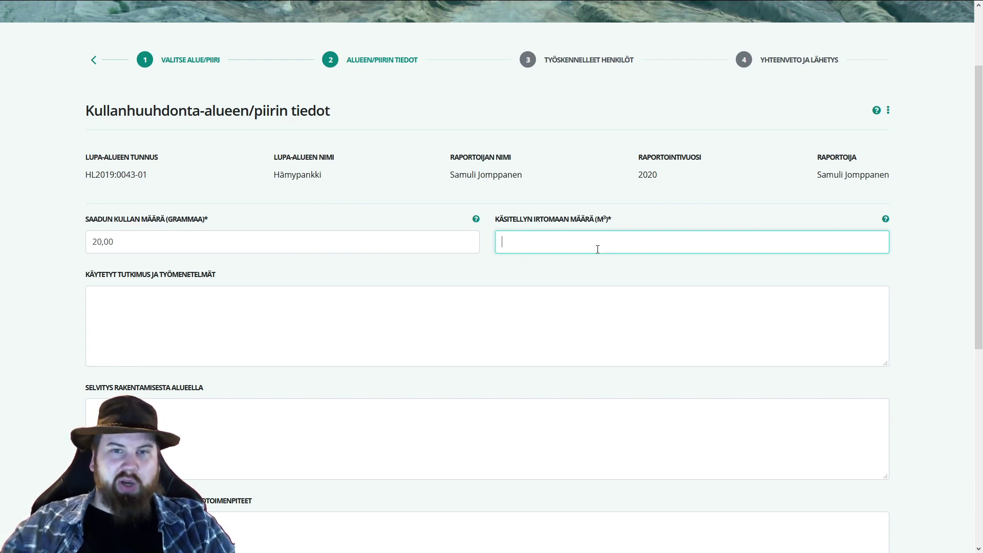
text(20)
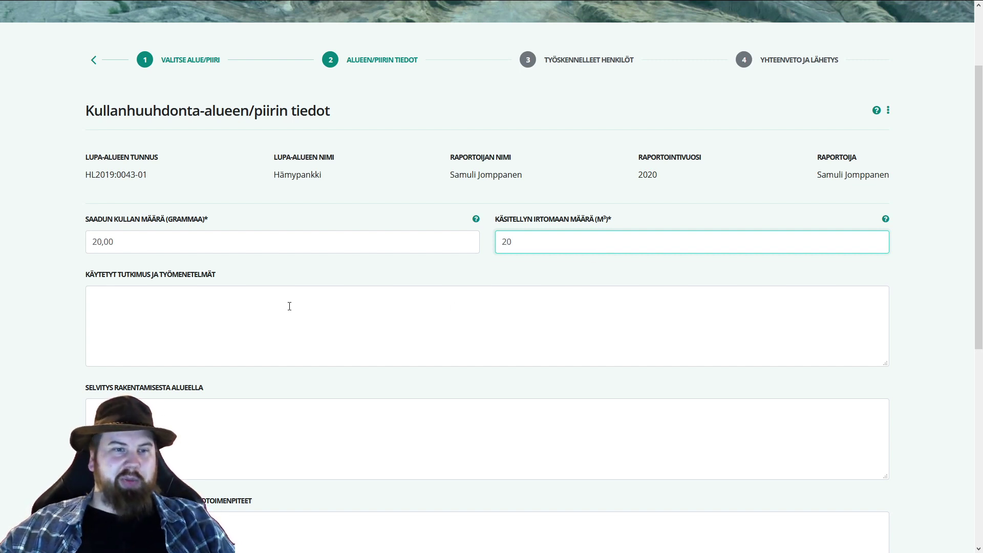
- Describe the methods: hand digging, sluice and pan, metal detector for cleaning pits
click(206, 315)
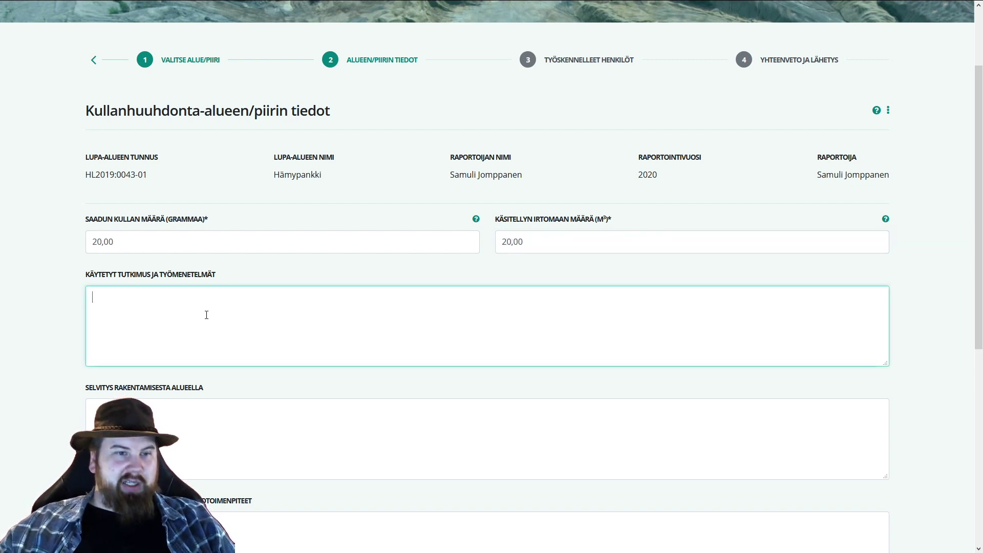
scroll(72, 267, down, 2)
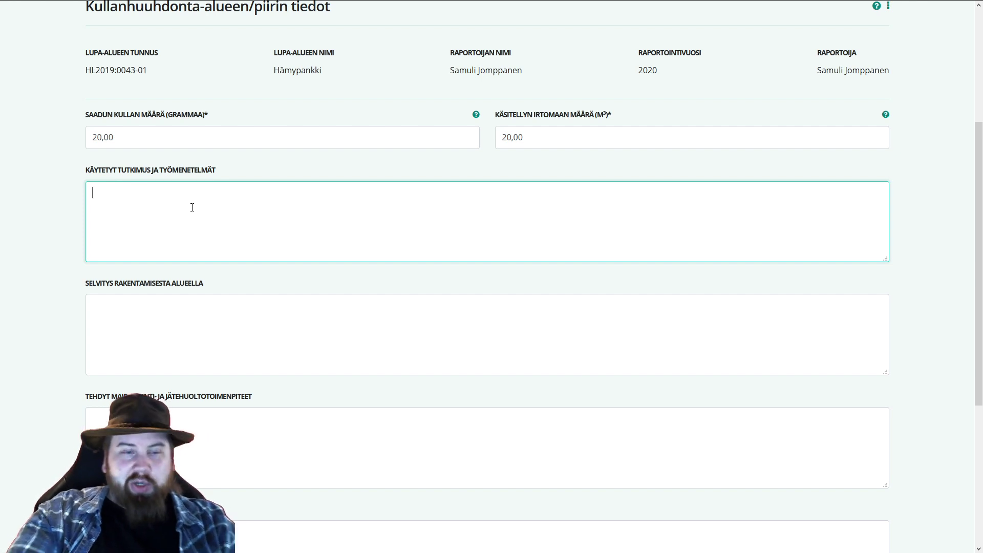
text(Käs)
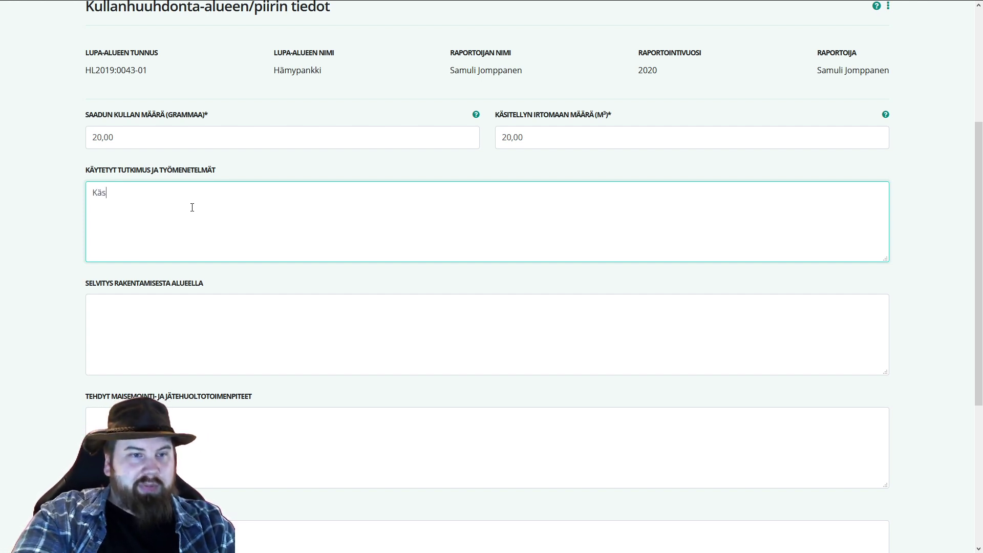
text(inkaivuu. Vesirännillä )
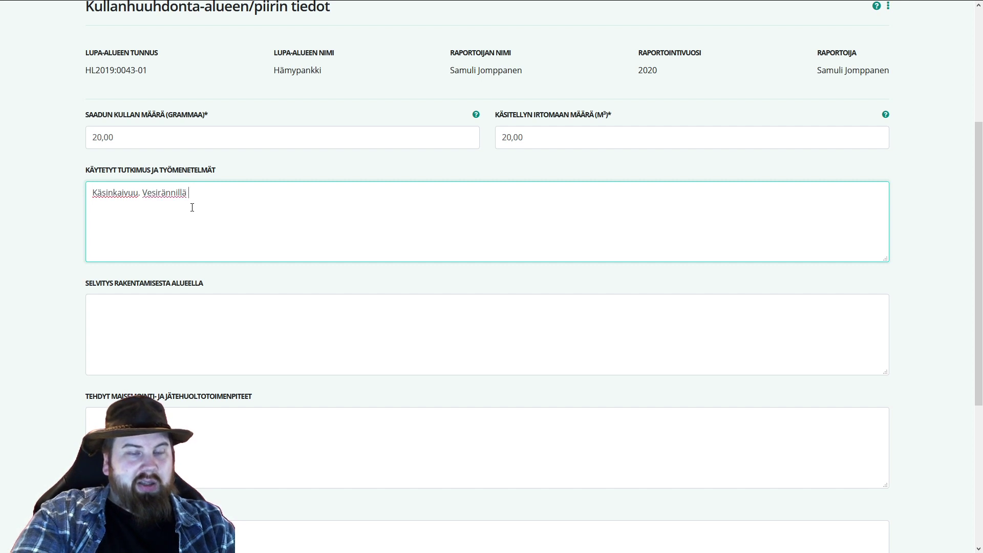
text(ja vaskoolilla. Metal)
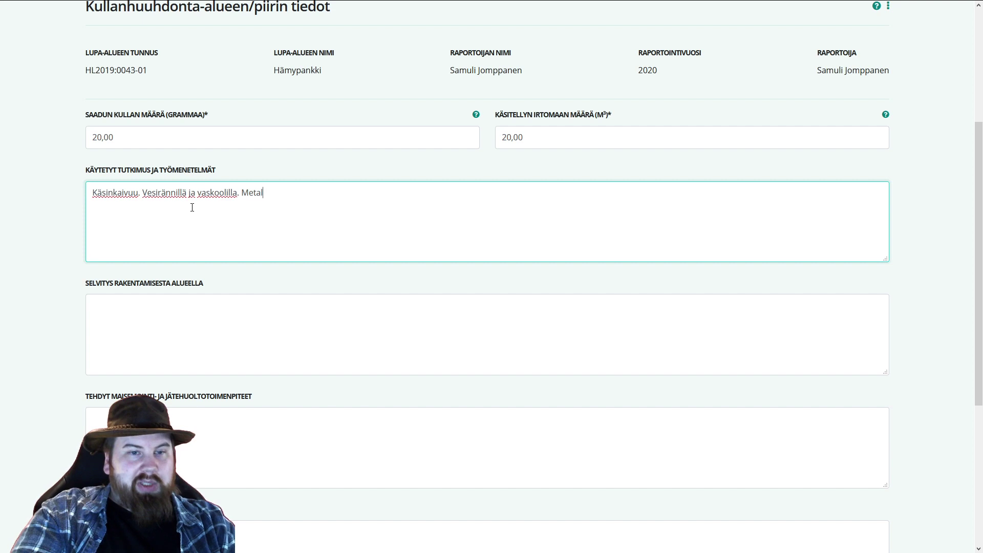
text(linpaljastin apun)
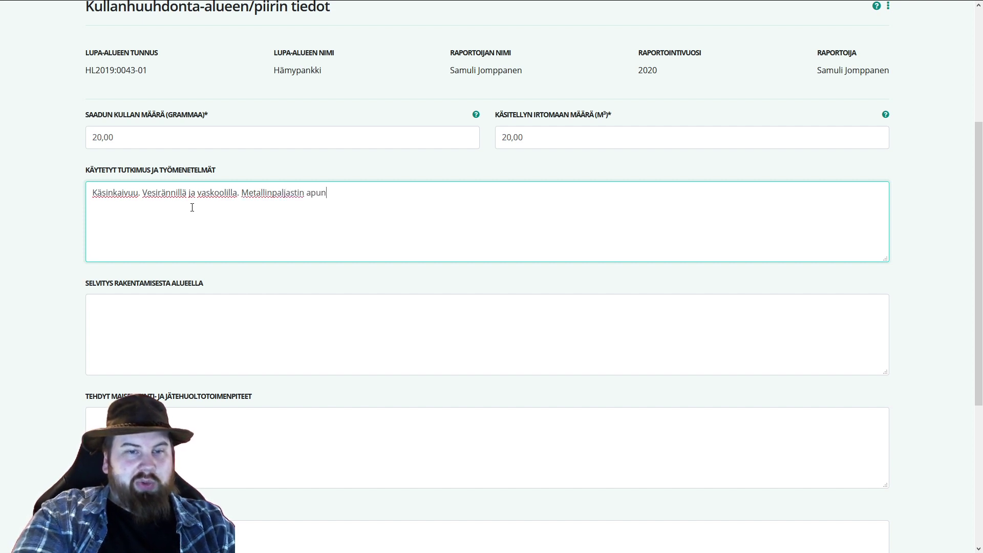
text(a monttuj)
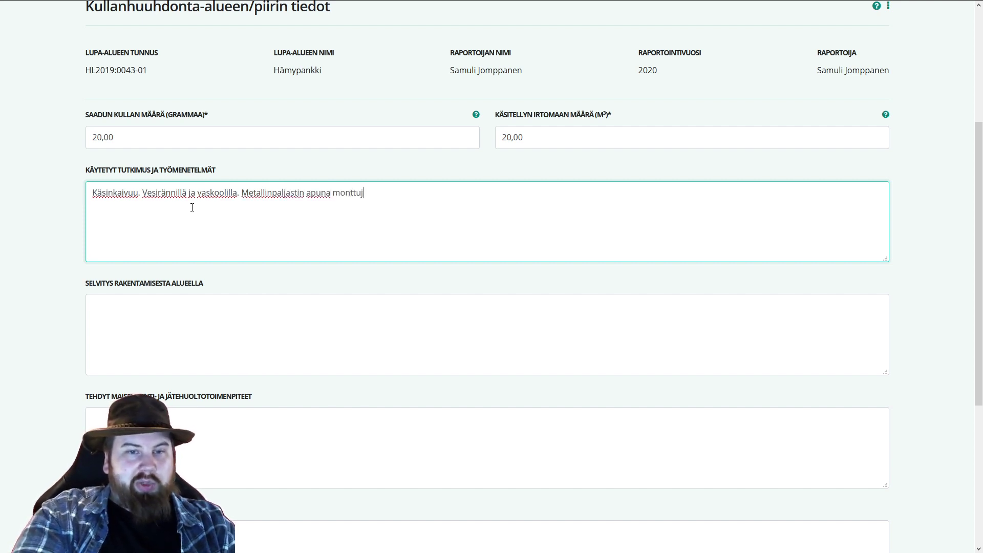
text(en puhdistuksessa.)
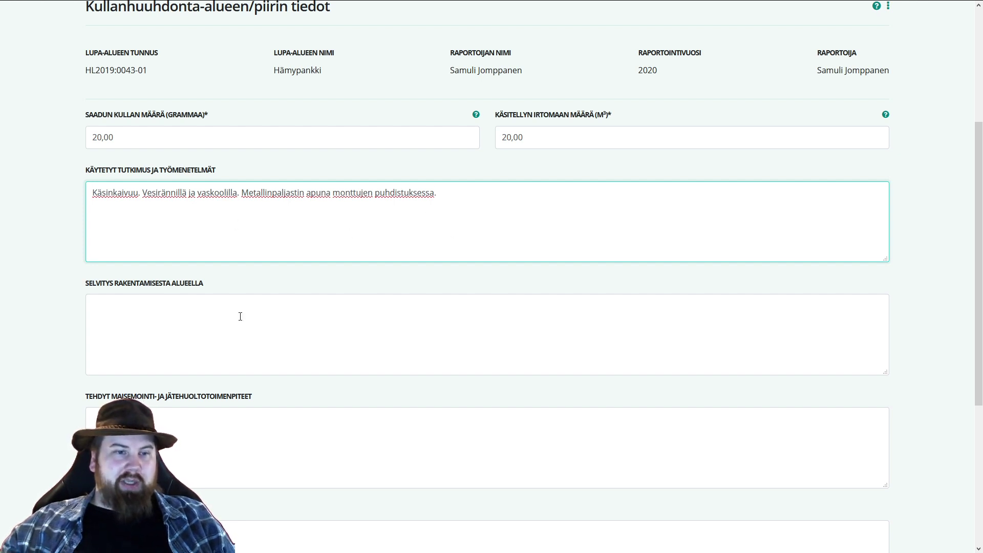
click(292, 322)
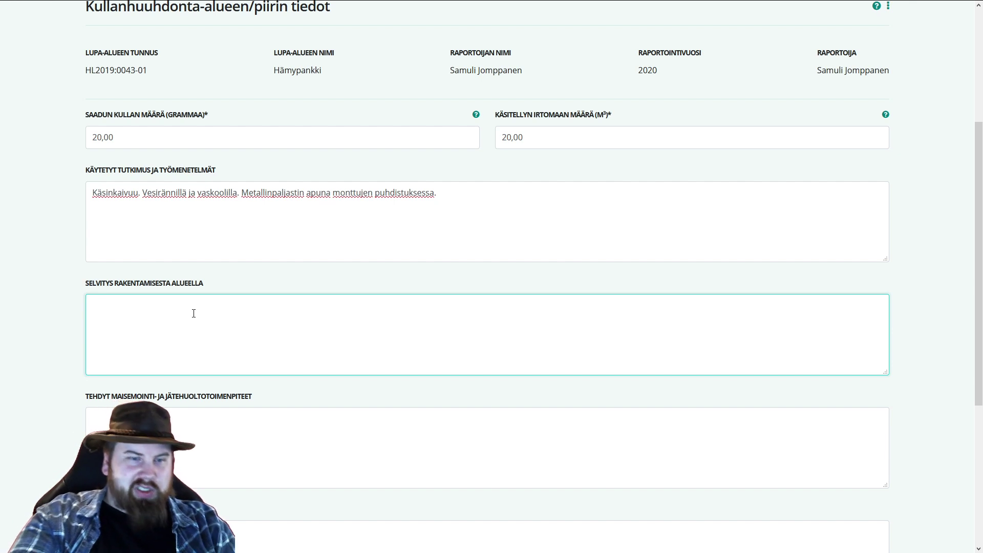
text(Ei)
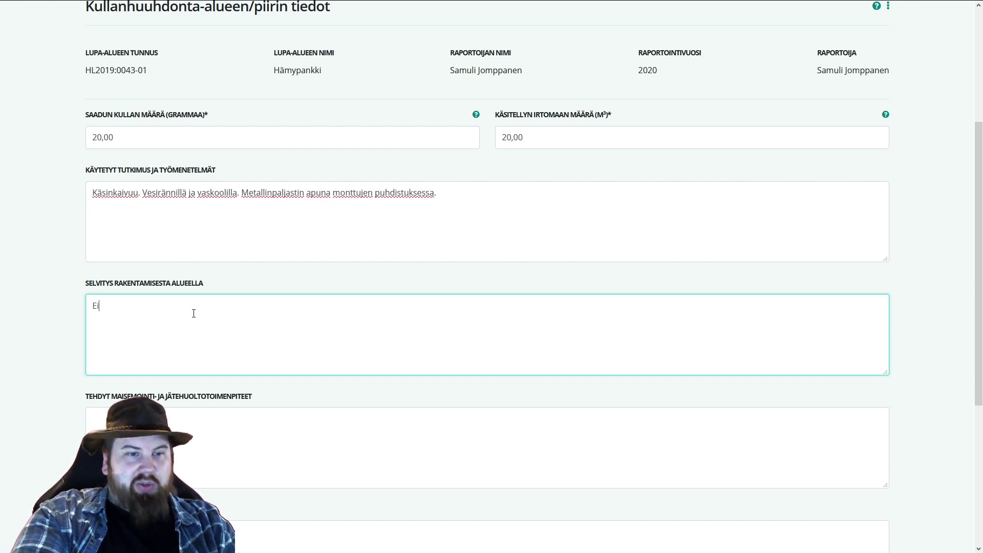
text( uutta rakentamista.)
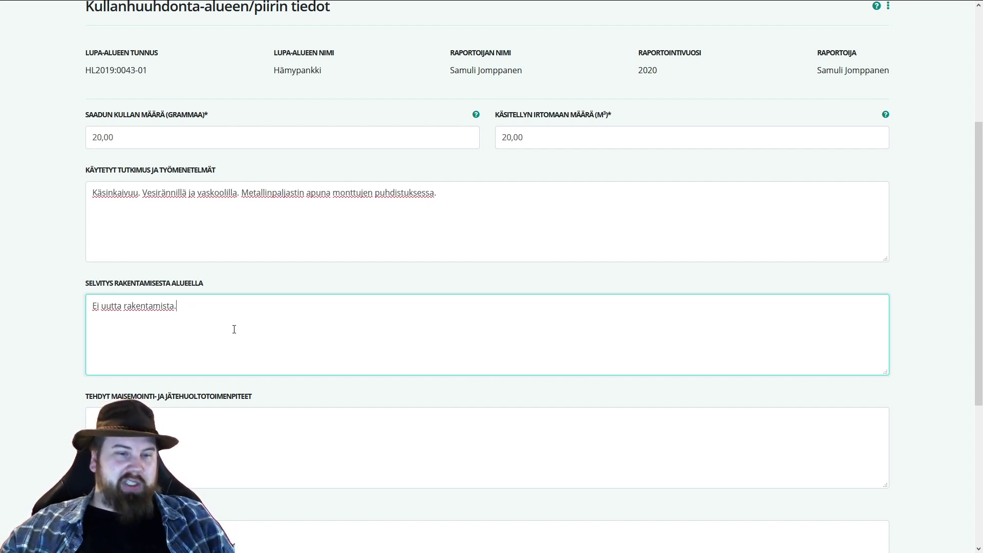
scroll(220, 313, down, 2)
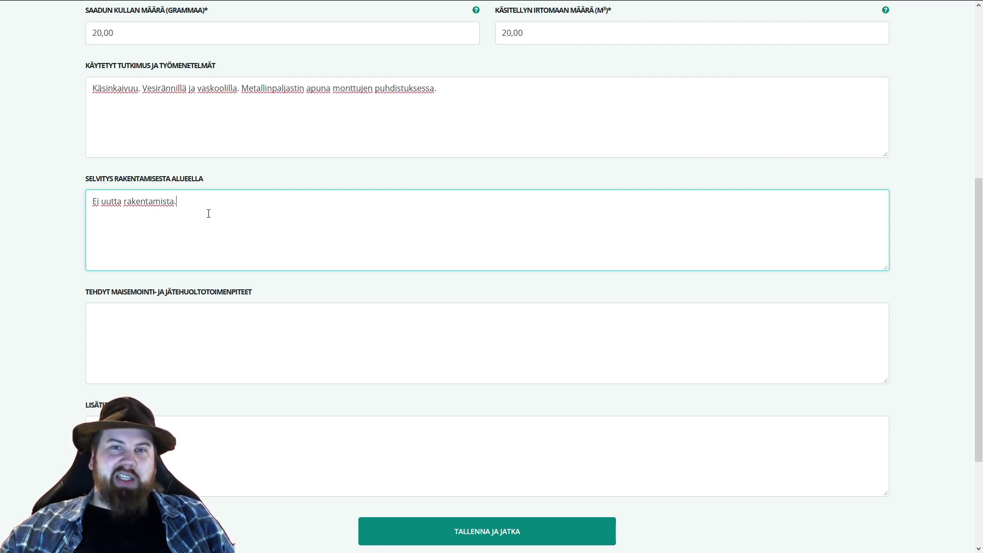
scroll(208, 214, down, 1)
scroll(211, 202, down, 1)
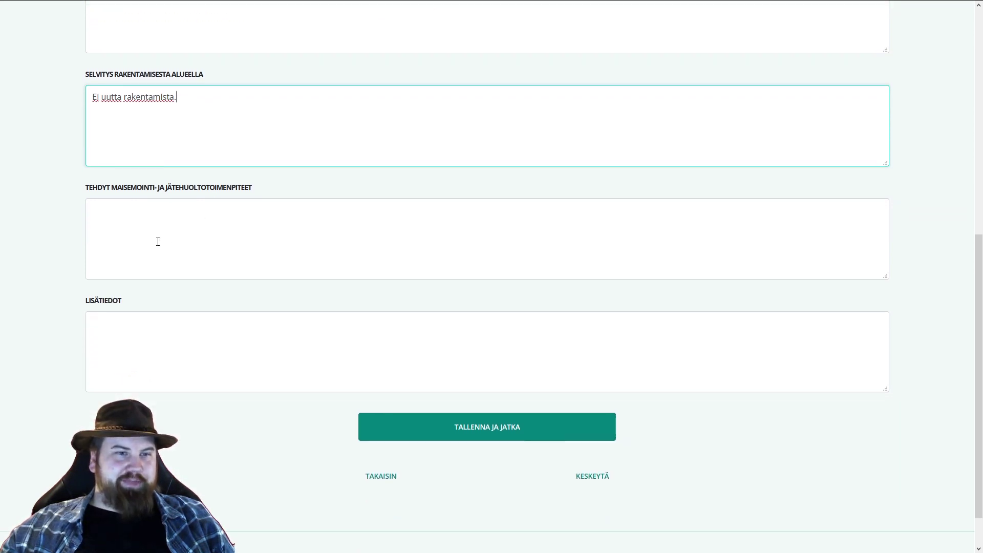
- Write that this year's sluice tailings filled earlier pits and topsoil landscaped them
click(252, 237)
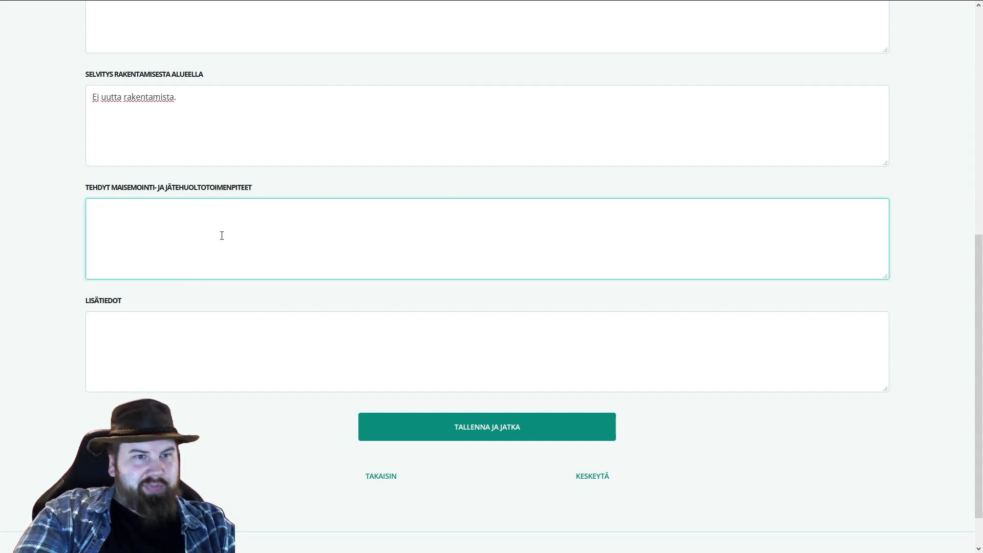
text(Tämän)
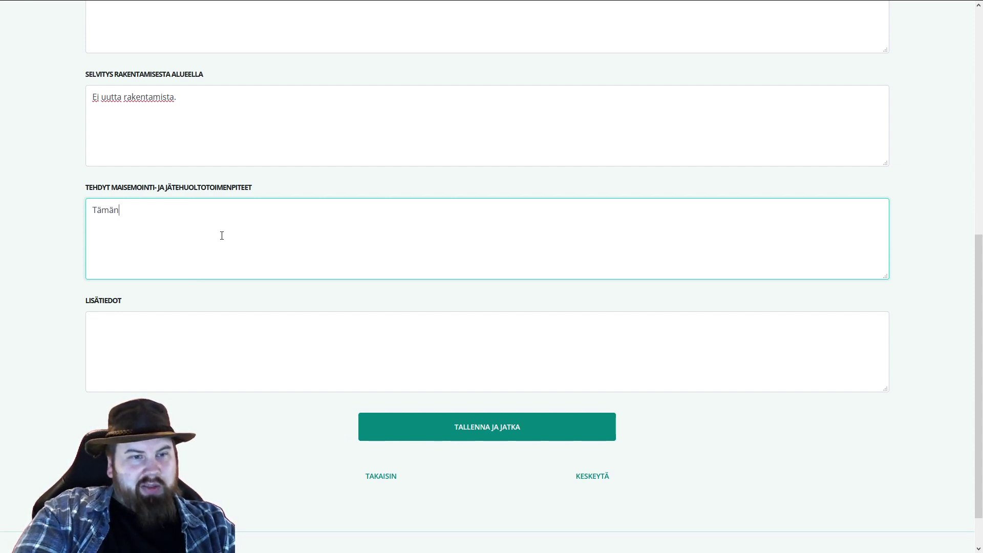
text( vuoden ränninper)
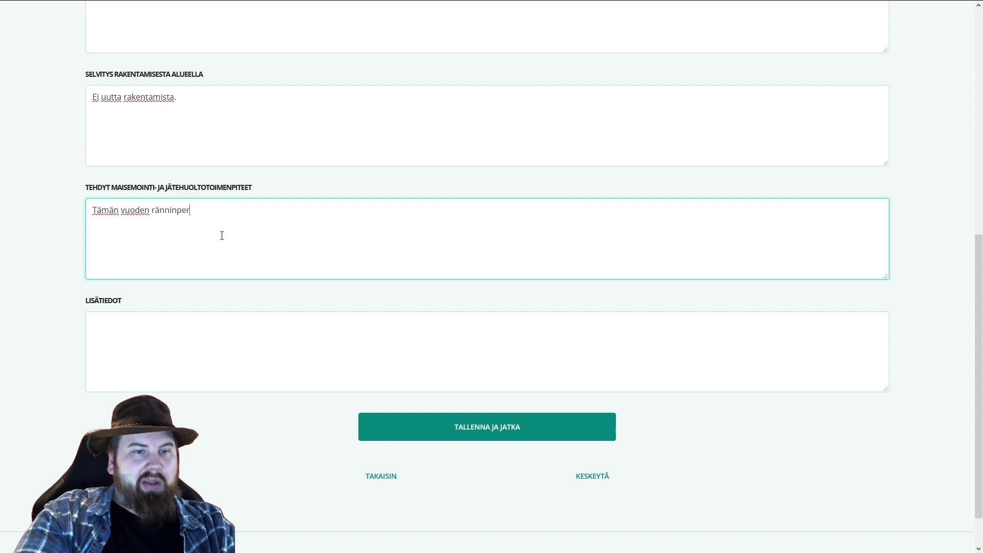
text(ämaita laite)
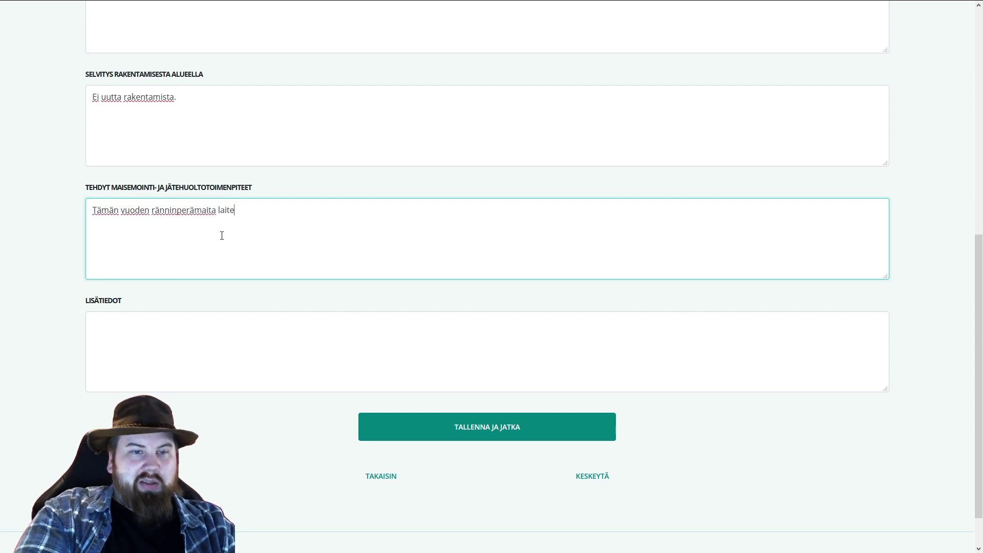
text(ttiin edell)
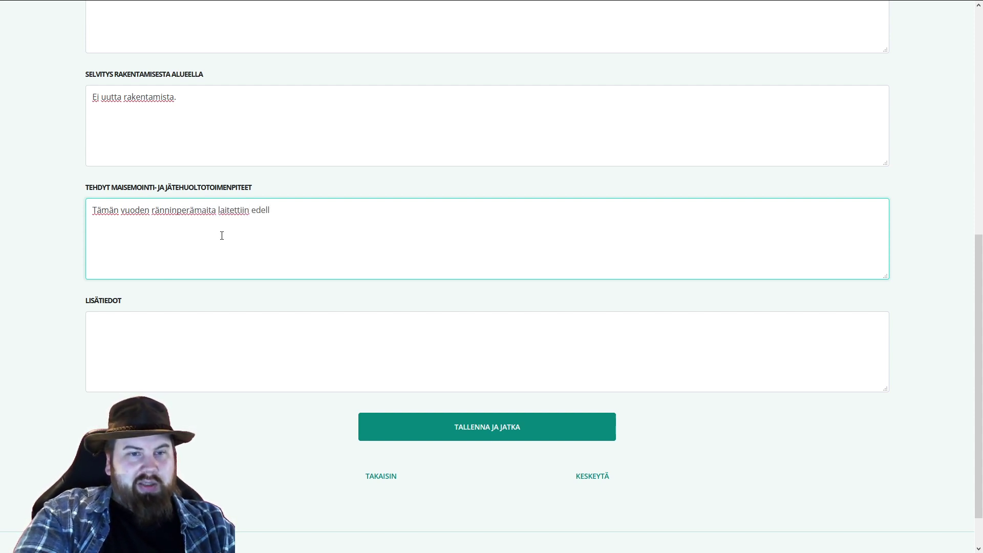
text(isten vuosien mo)
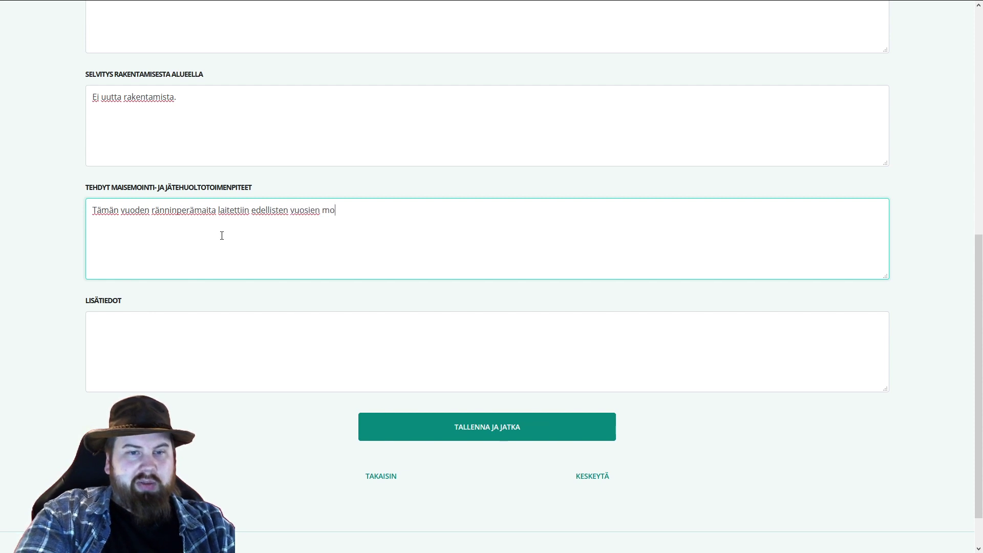
text(nttuihin täytteeksi ja pintamaita)
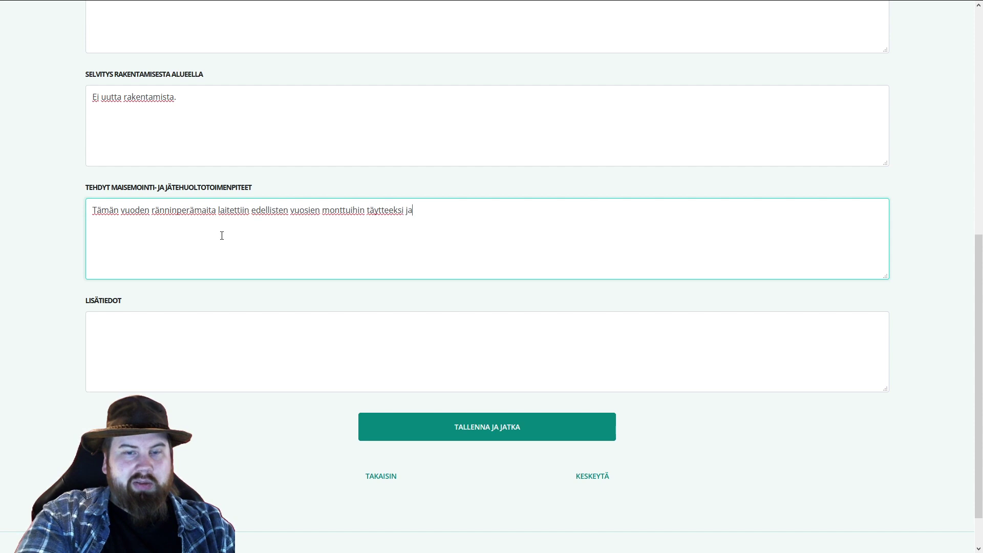
key(BackSpace)
key(BackSpace)
text(lla ma)
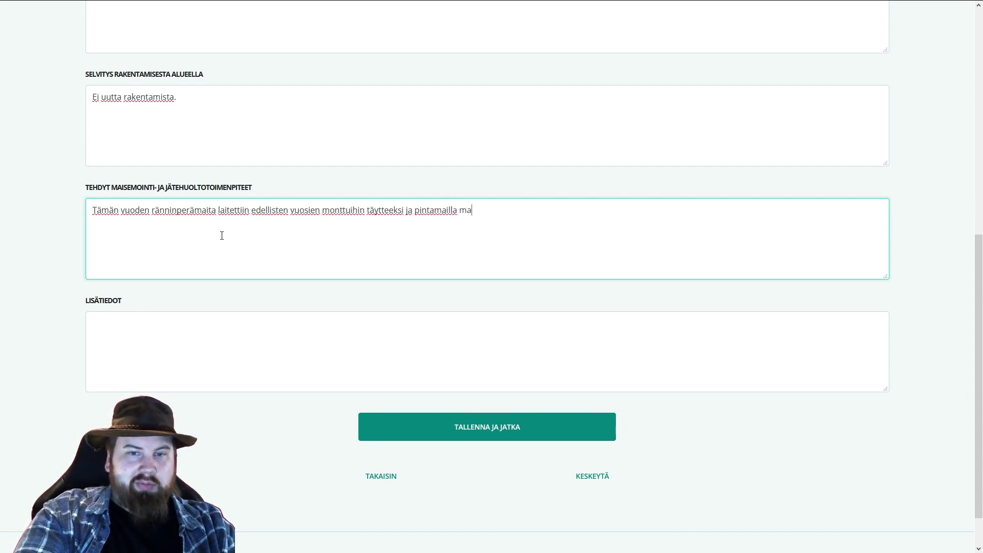
text(isemoitiin edelt)
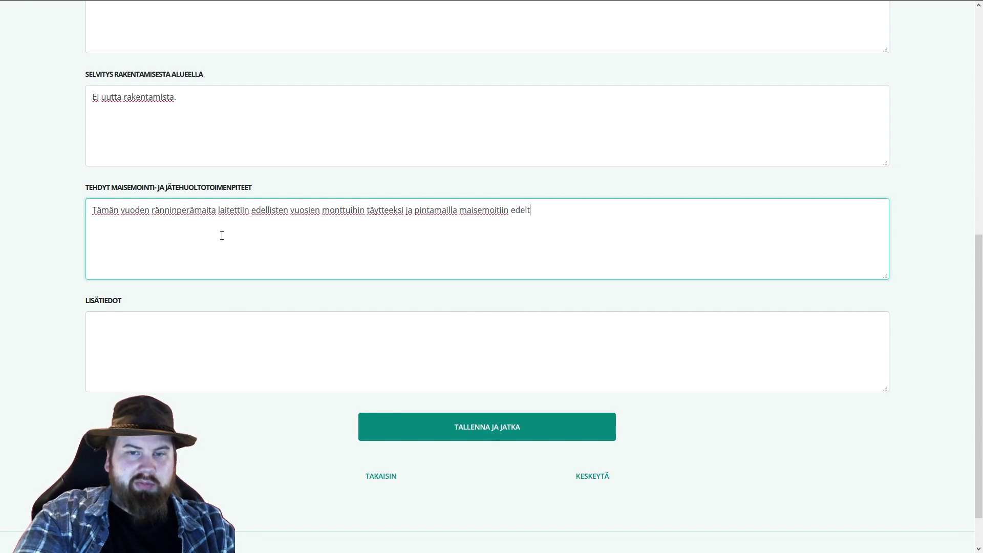
text(äviä monttuja.)
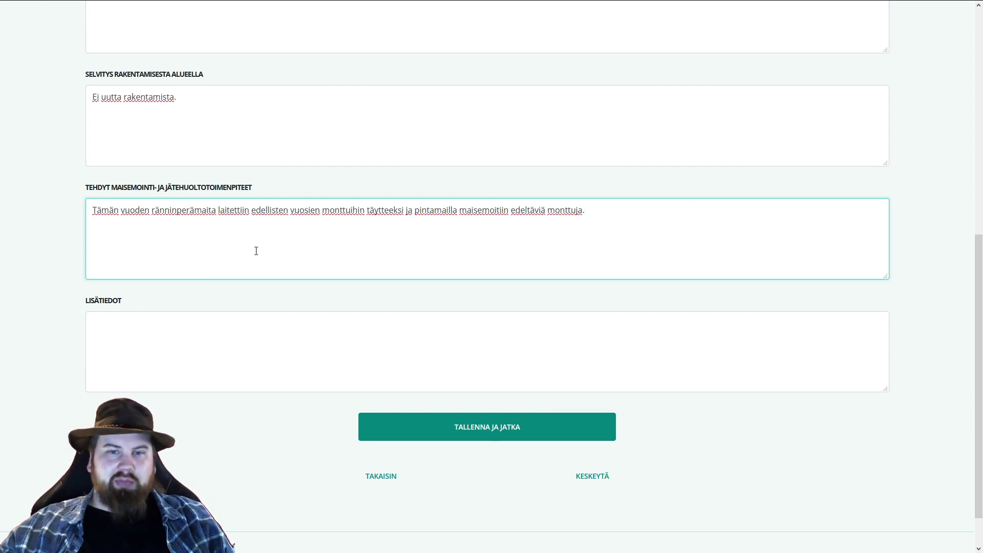
- Add that household waste was taken to the Njurgulahden collection point
scroll(249, 250, up, 1)
scroll(141, 291, up, 1)
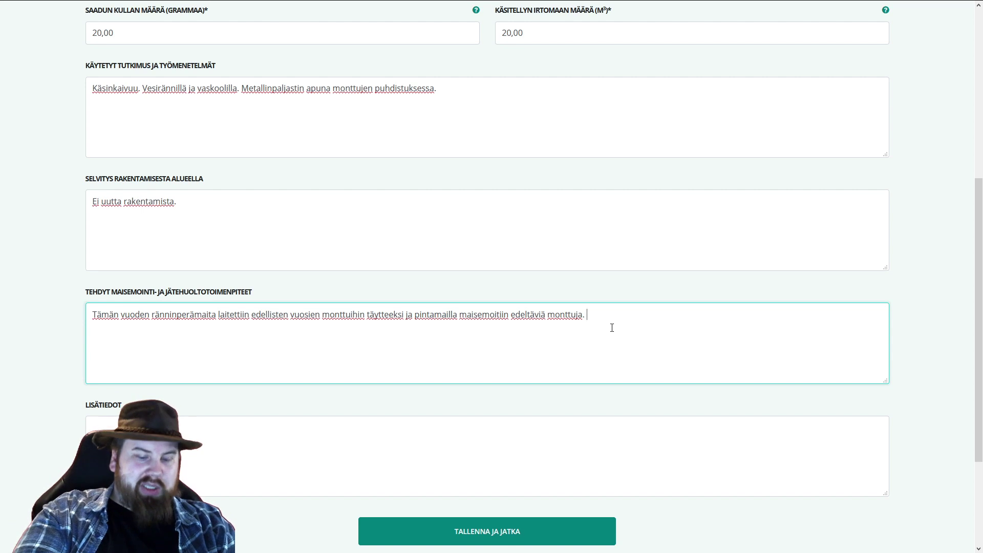
text(Talousjät)
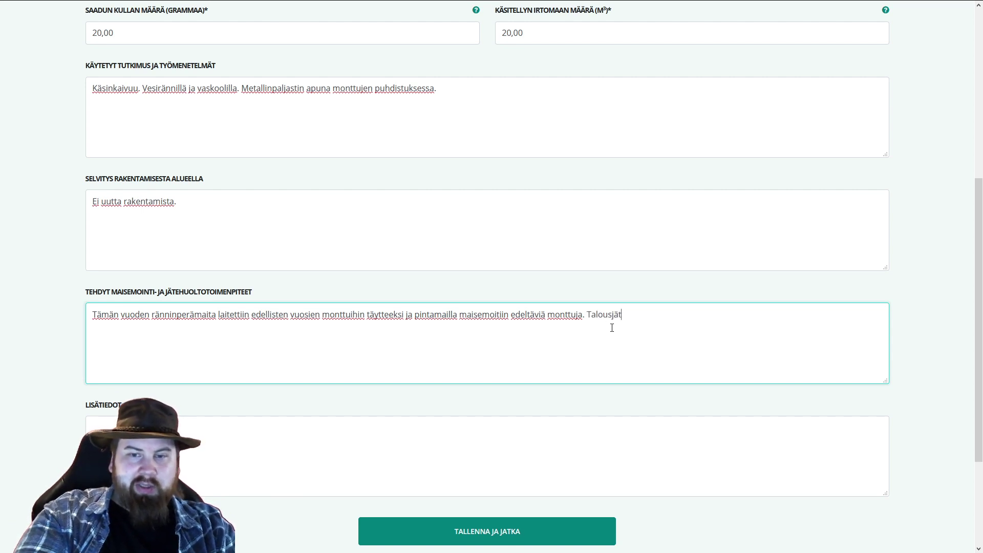
text(e on kuljetettu pois)
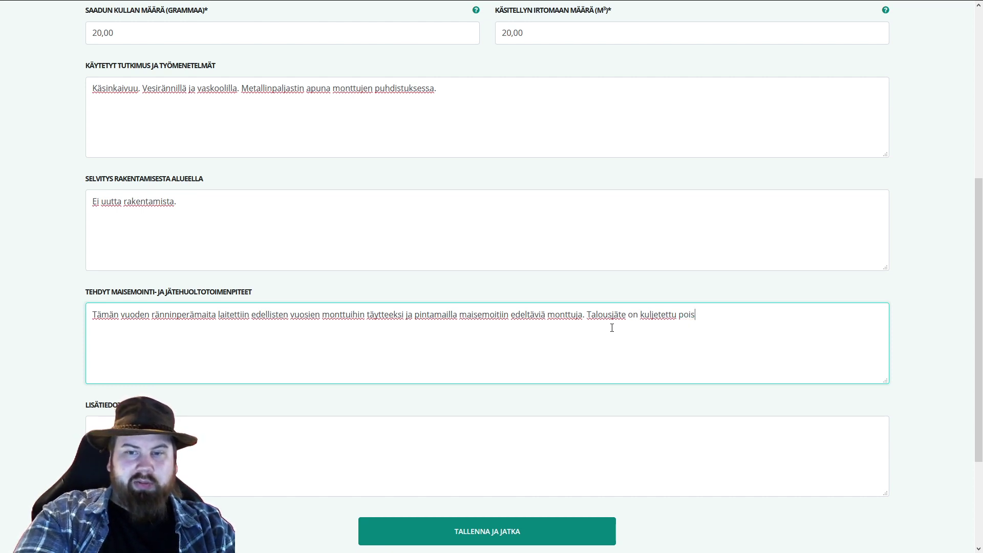
text(Njurgulahden ker)
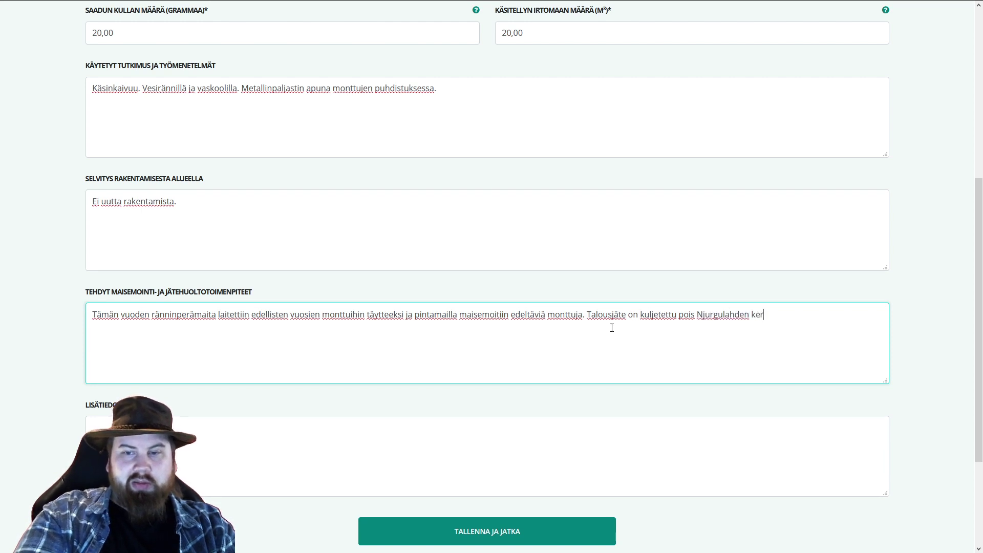
text(äyspisteeseen.)
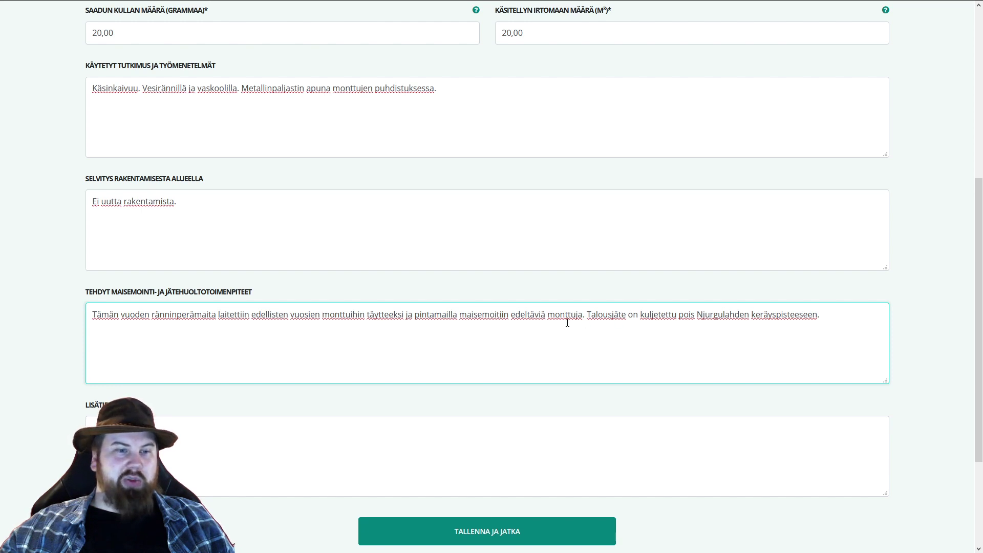
- Leave additional information empty, save the area details and continue to the workers step
scroll(577, 323, down, 3)
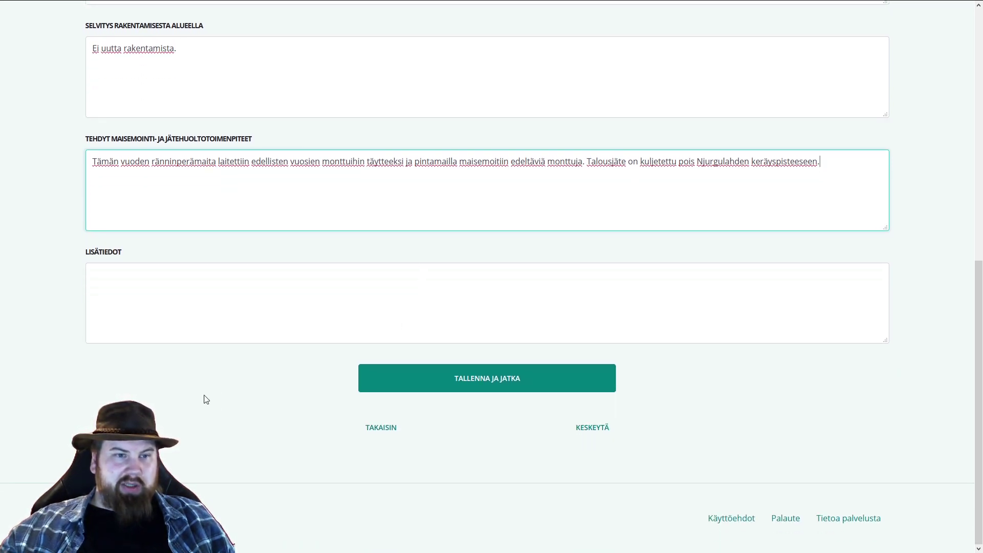
click(169, 293)
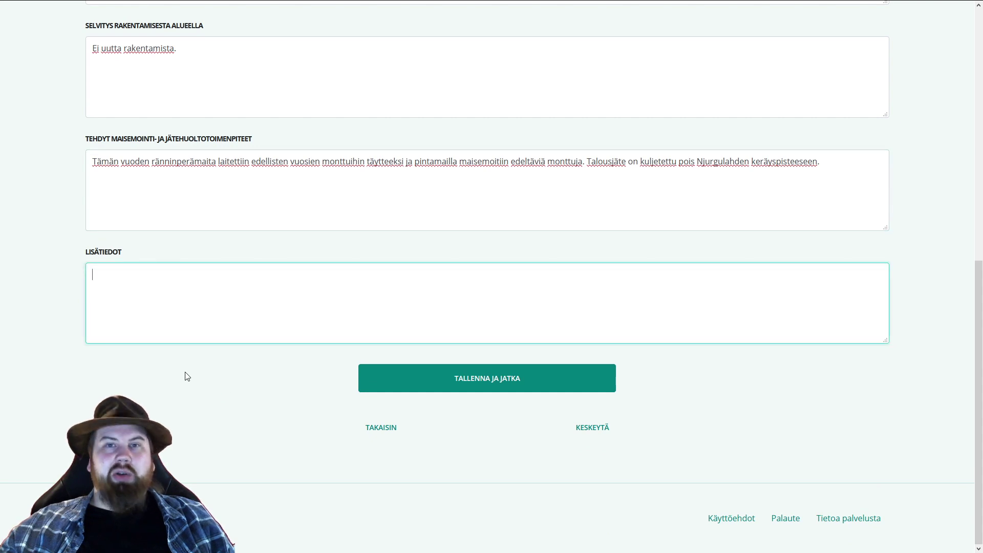
scroll(199, 362, up, 3)
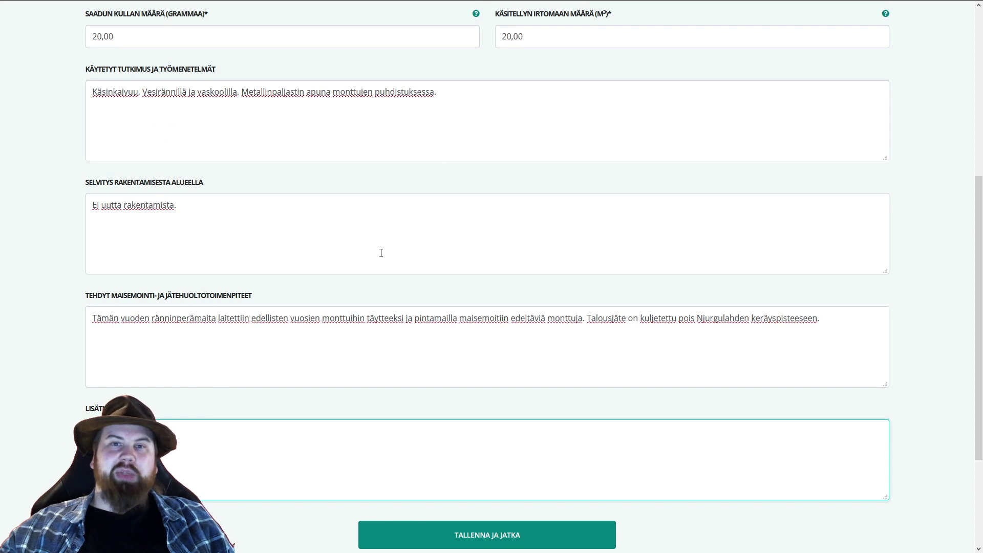
scroll(366, 257, up, 1)
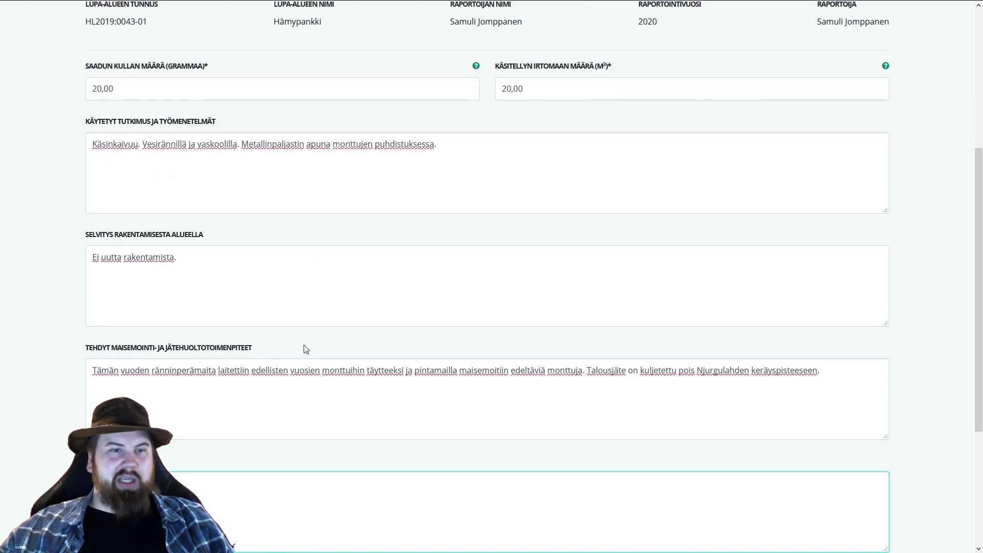
scroll(299, 291, down, 4)
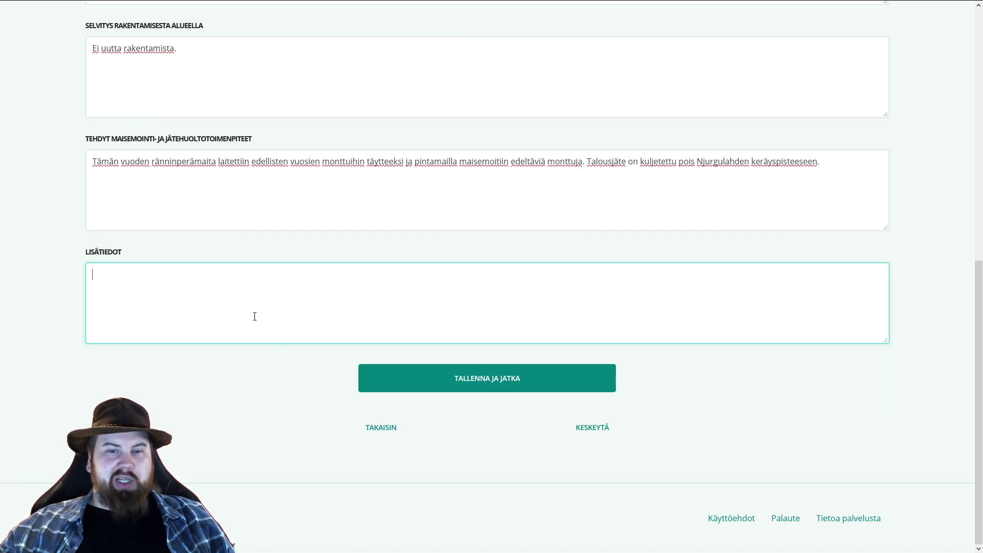
scroll(256, 383, up, 5)
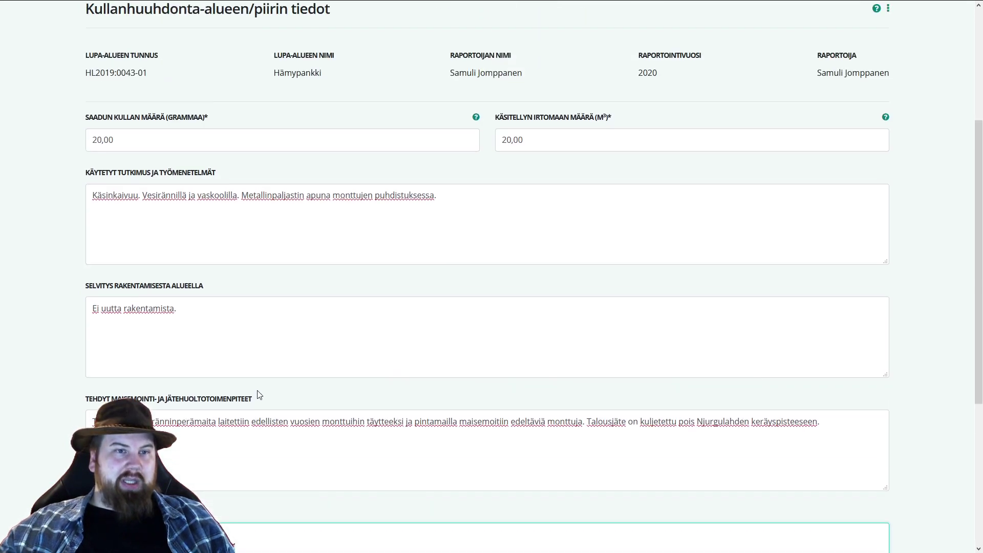
scroll(280, 343, down, 5)
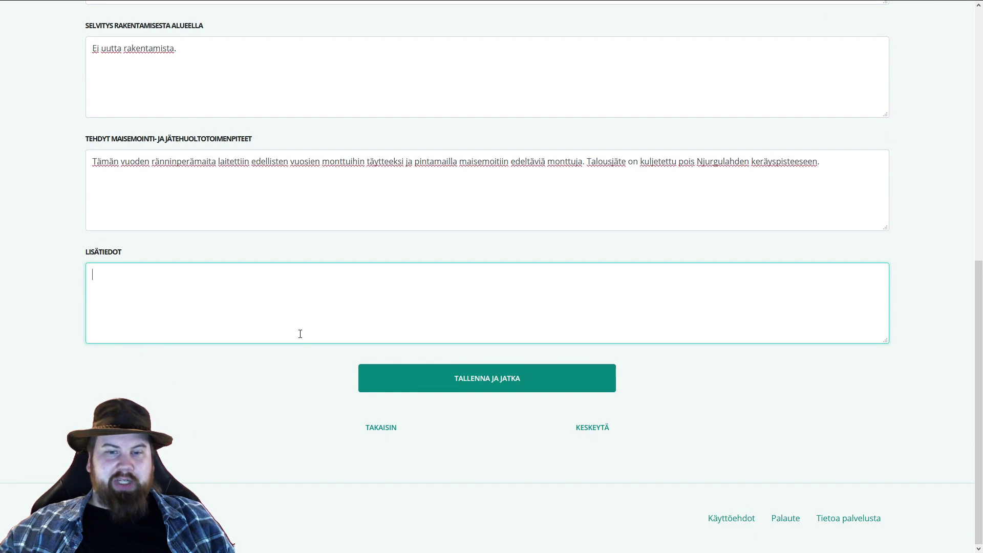
click(489, 385)
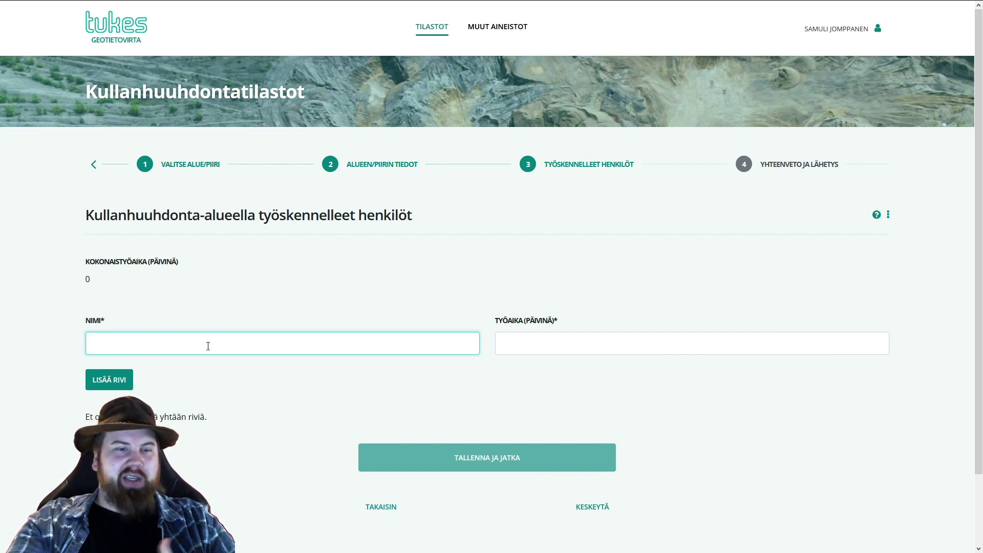
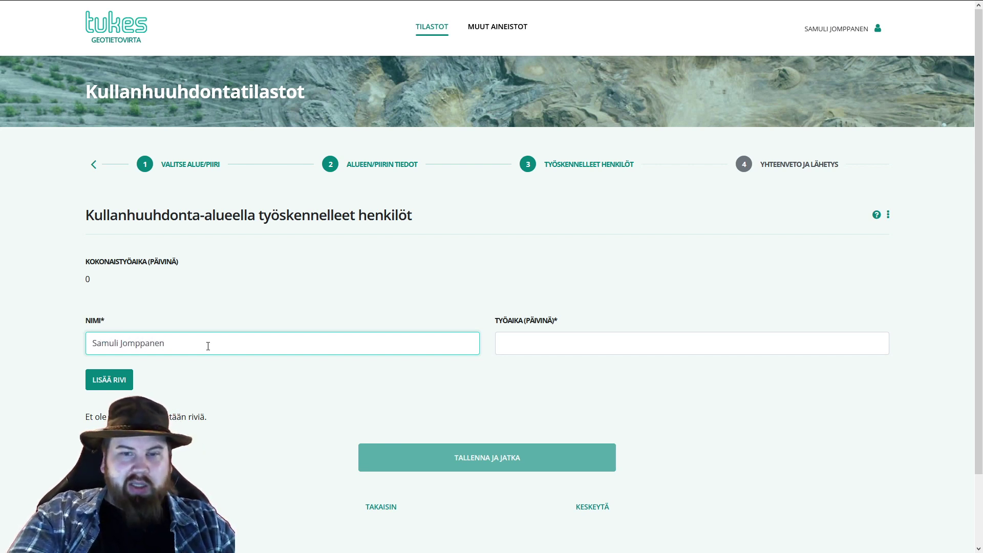
- Add the first worker's name with 14 work days as a row
key(Tab)
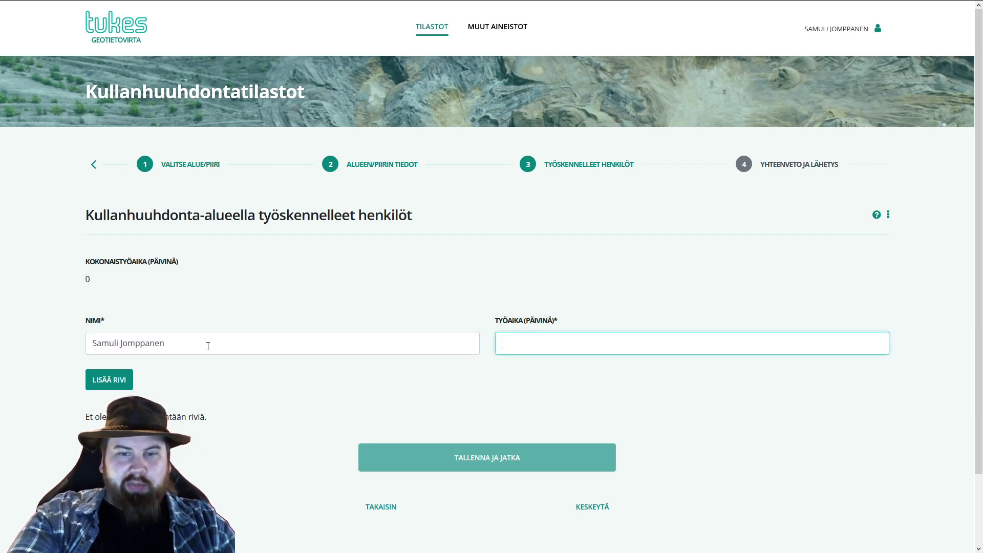
text(14)
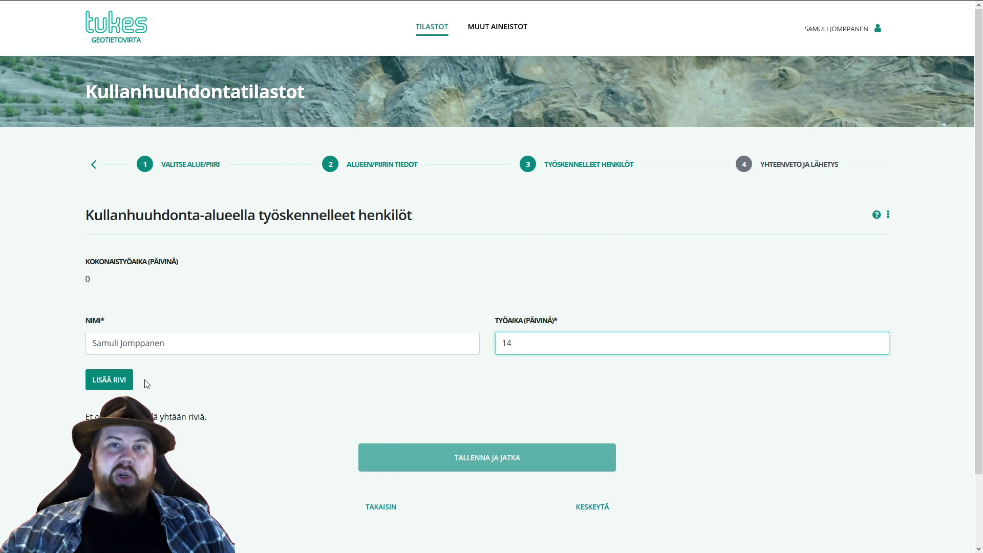
click(105, 383)
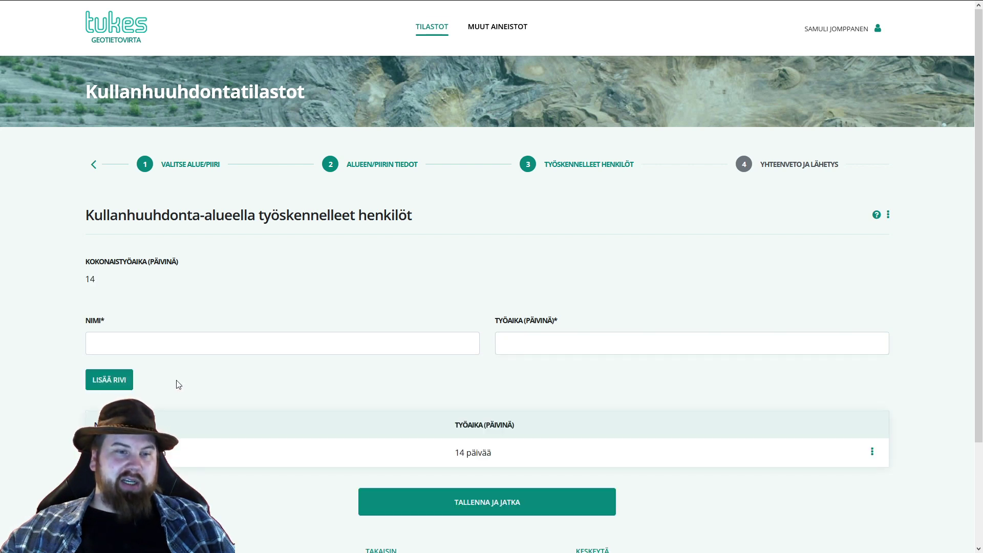
- Add a second worker with 14 work days, making the total 28 days
click(145, 344)
text(Matti me)
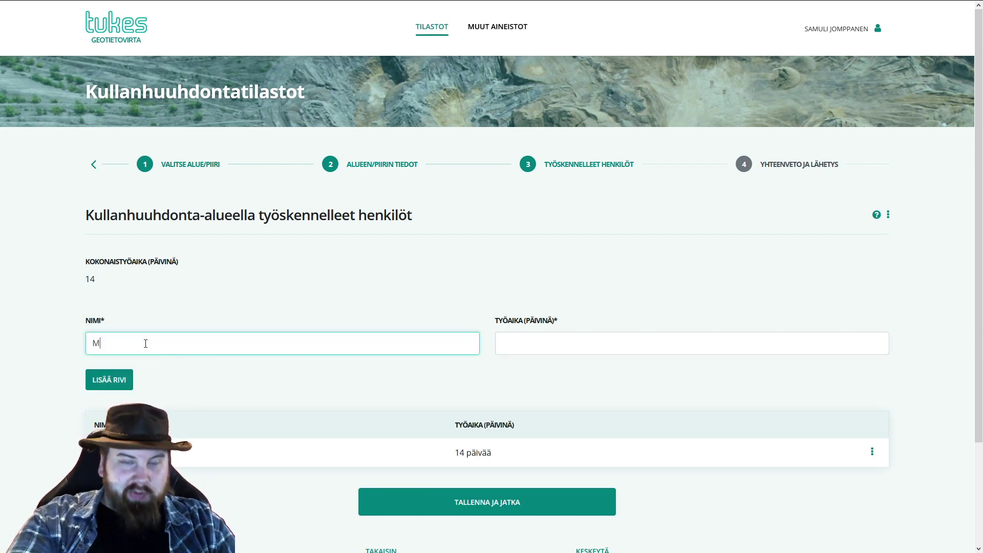
key(BackSpace)
key(BackSpace)
text(Meikälä)
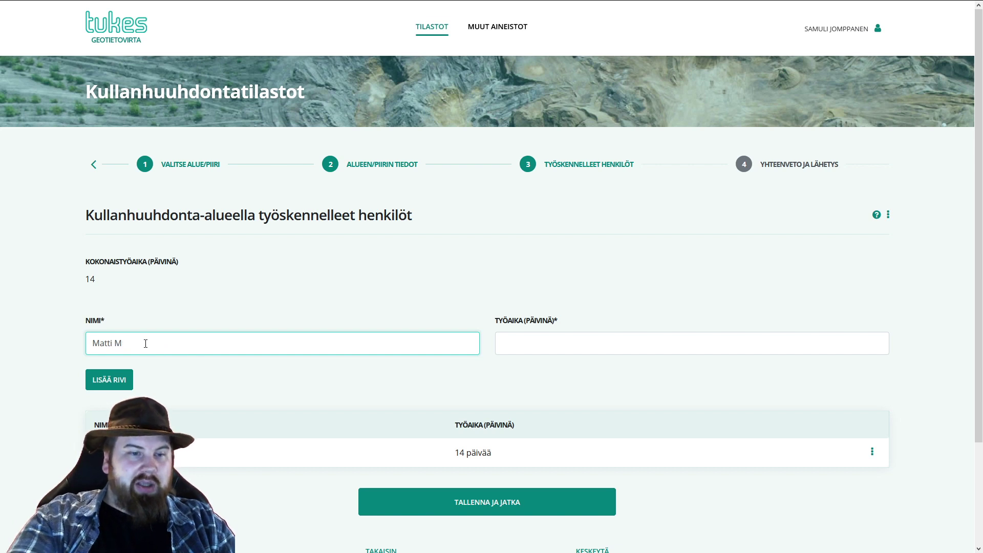
text(inen)
key(Tab)
text(14)
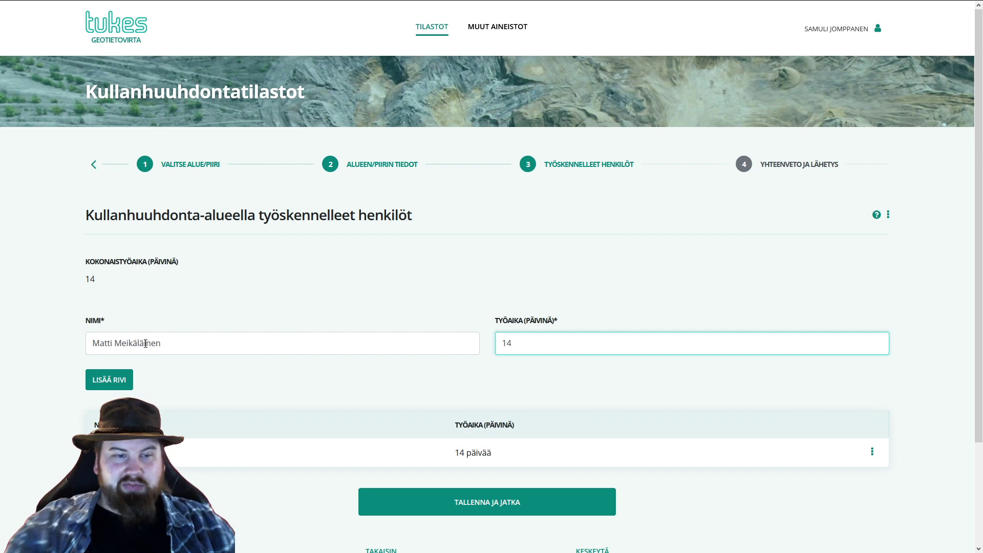
click(120, 380)
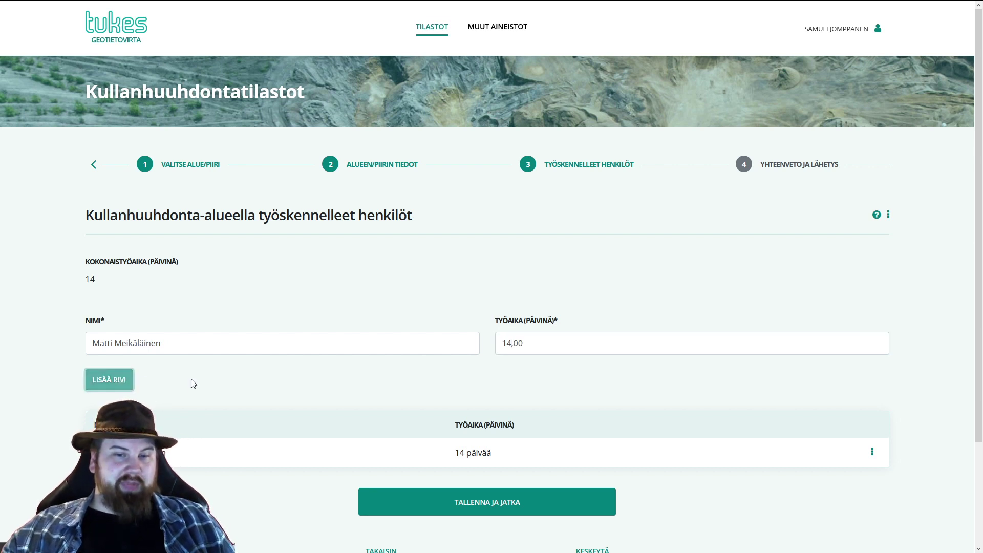
scroll(330, 392, down, 3)
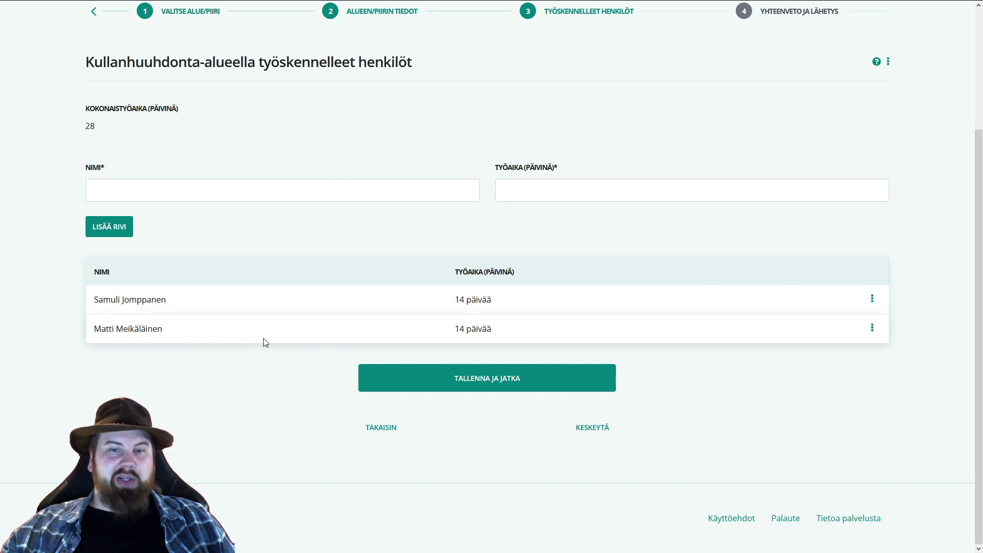
scroll(263, 340, up, 2)
scroll(268, 376, up, 1)
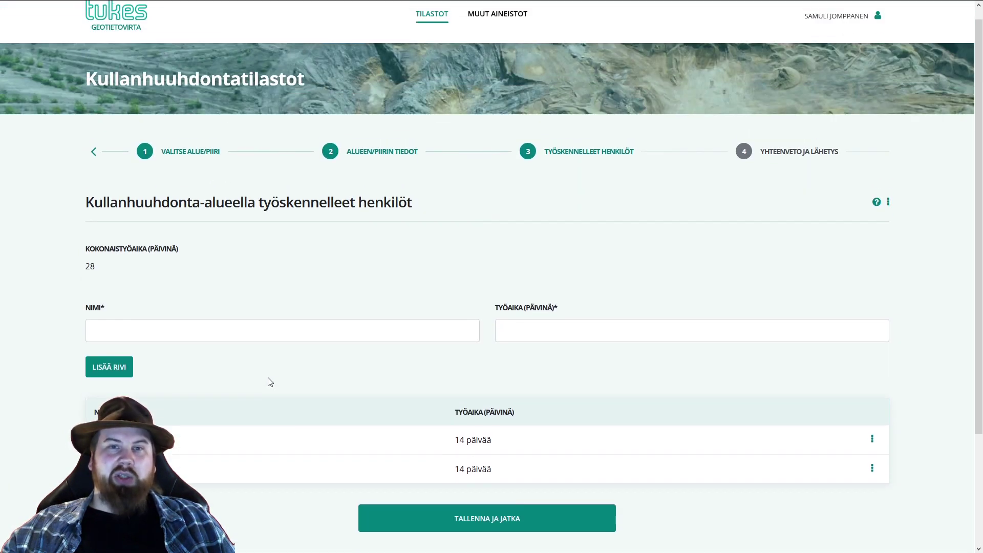
scroll(285, 404, down, 1)
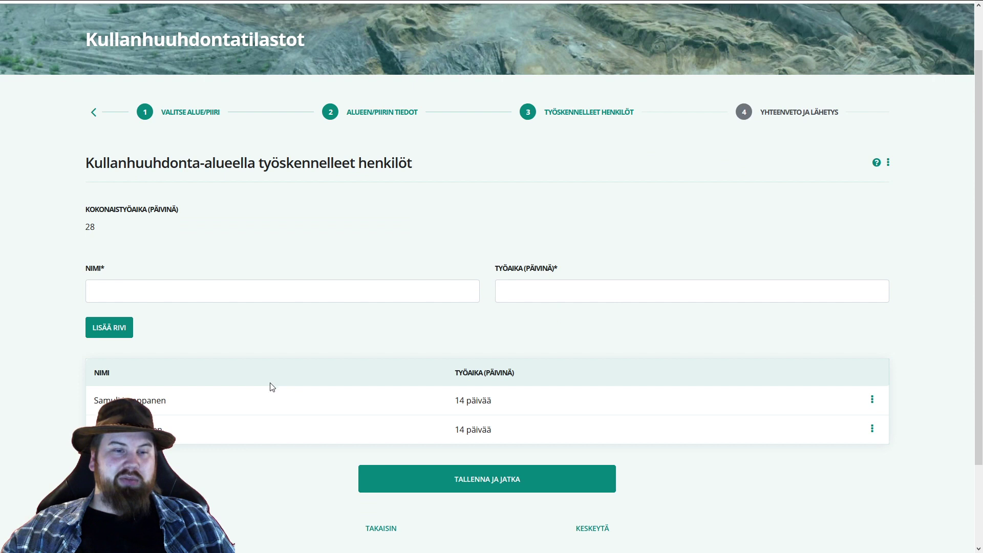
- Save the workers, review the Yhteenveto ja lähetys summary and tick Hyväksy ja lähetä
click(496, 489)
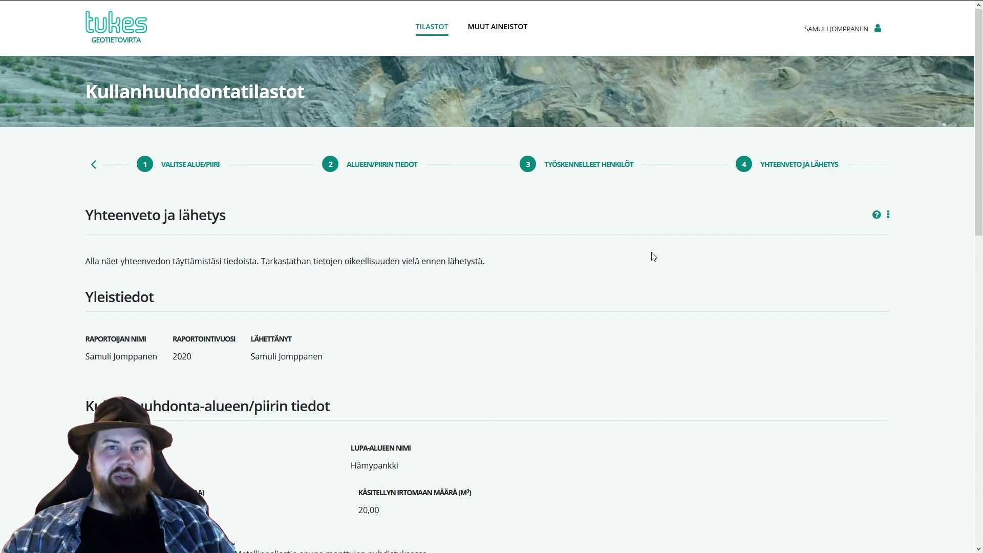
scroll(586, 251, down, 4)
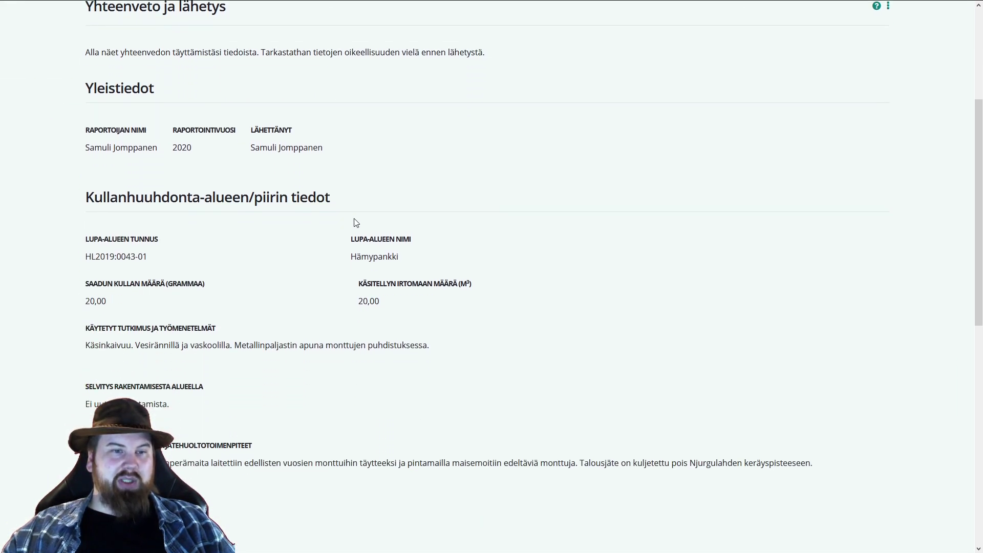
scroll(357, 223, down, 1)
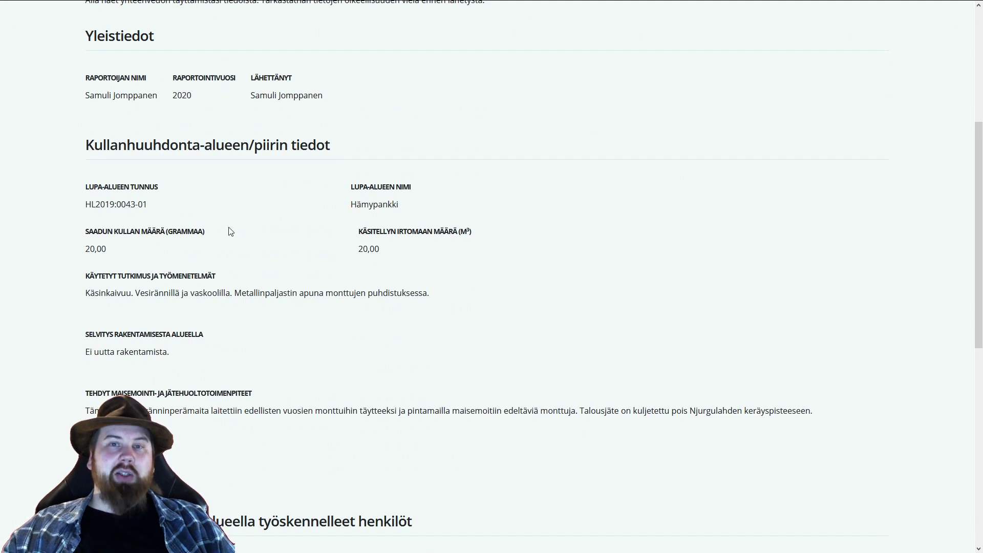
scroll(309, 323, down, 1)
scroll(318, 323, down, 4)
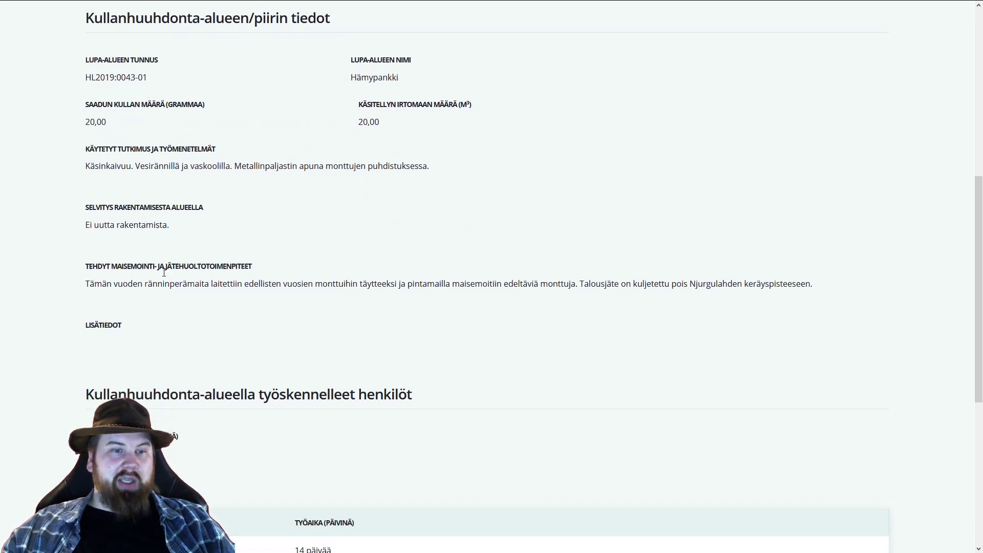
scroll(198, 359, down, 3)
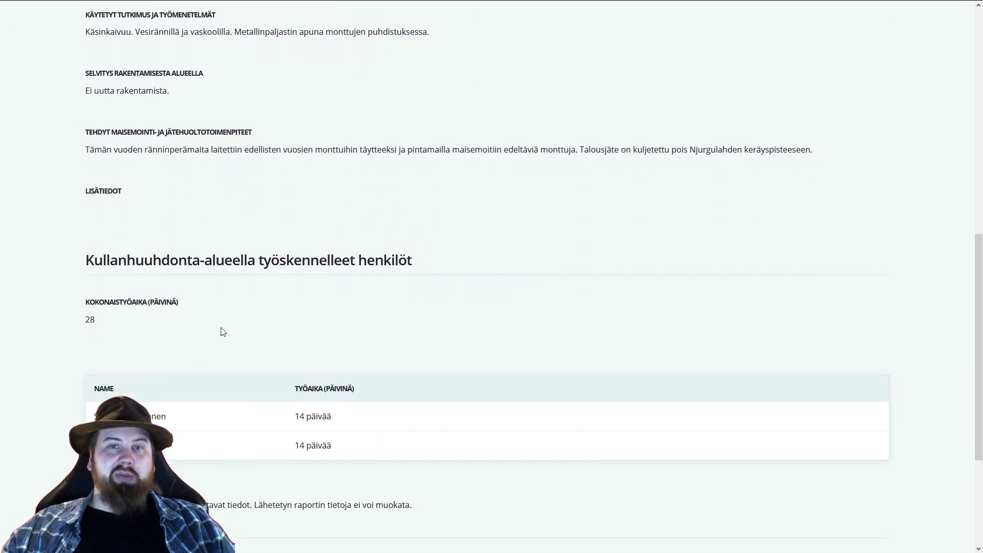
scroll(252, 302, down, 2)
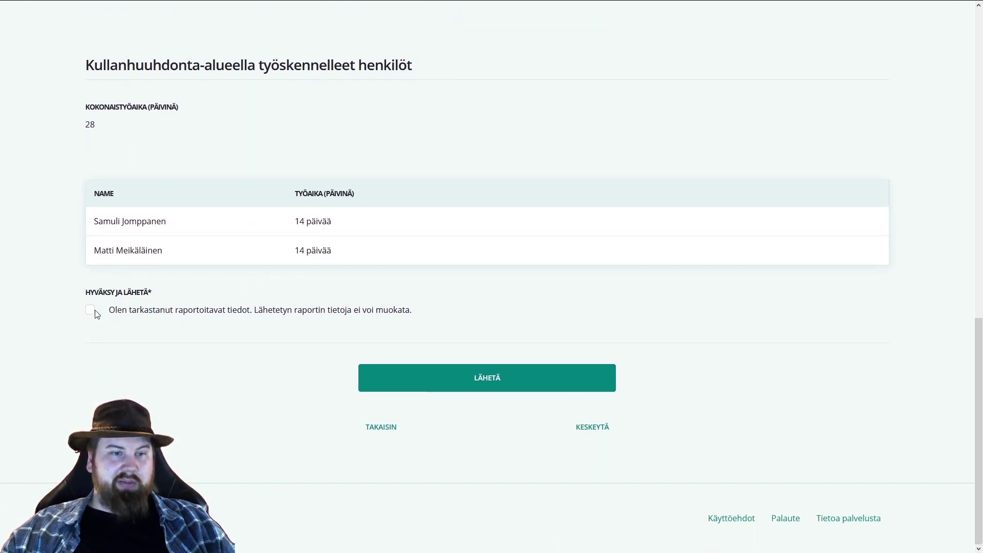
click(94, 311)
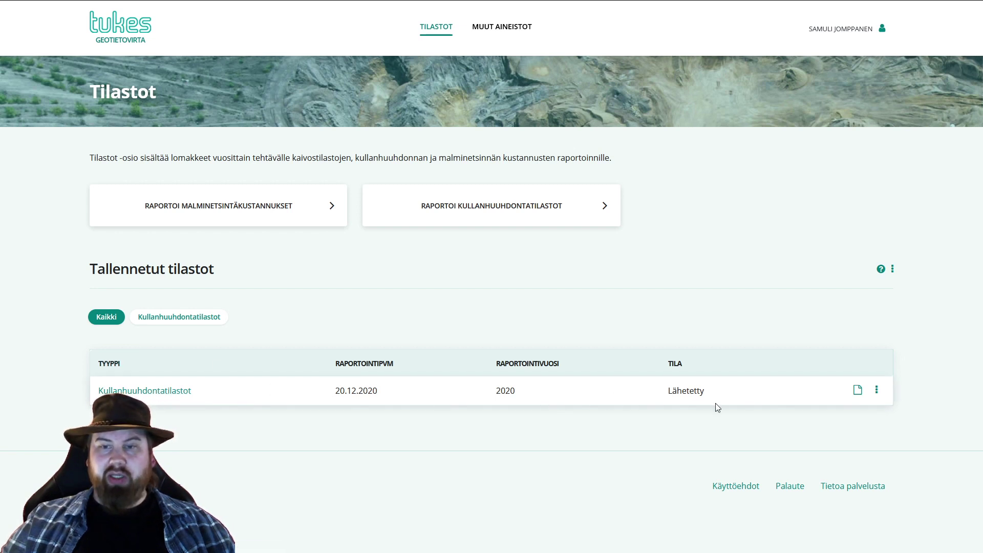
- Check the submitted 2020 report's actions menu in Tallennetut tilastot, then close it
click(876, 392)
click(705, 439)
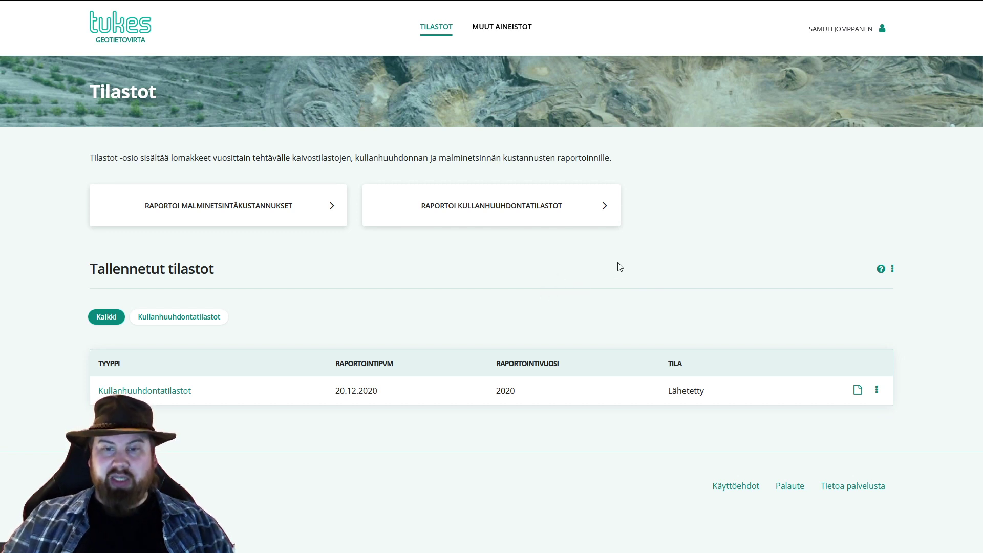
- Log out via Kirjaudu ulos in the account menu
click(854, 29)
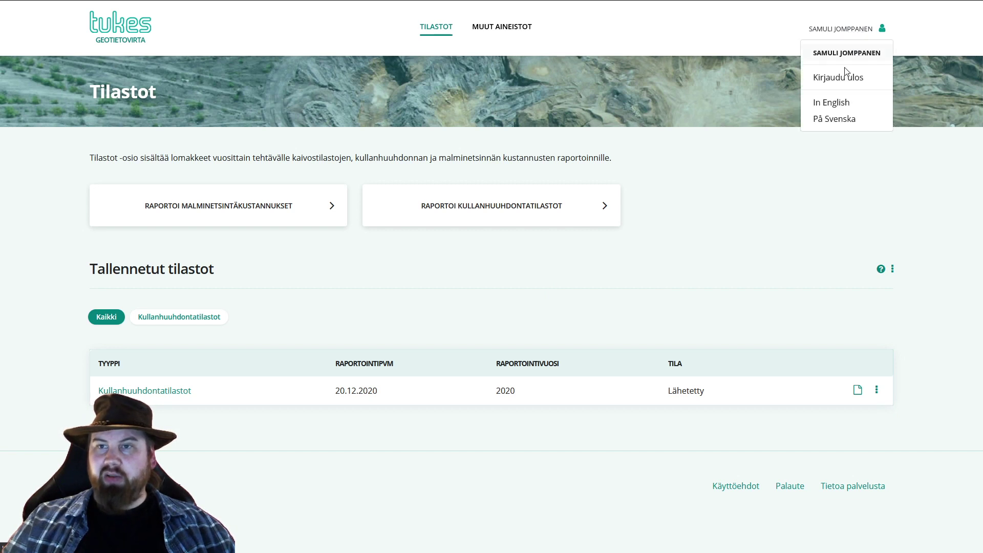
click(845, 78)
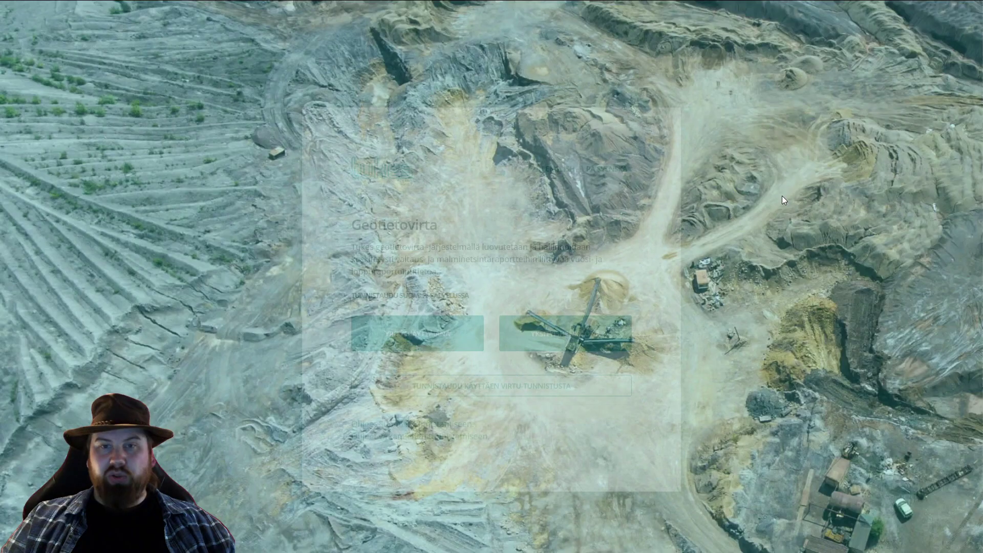